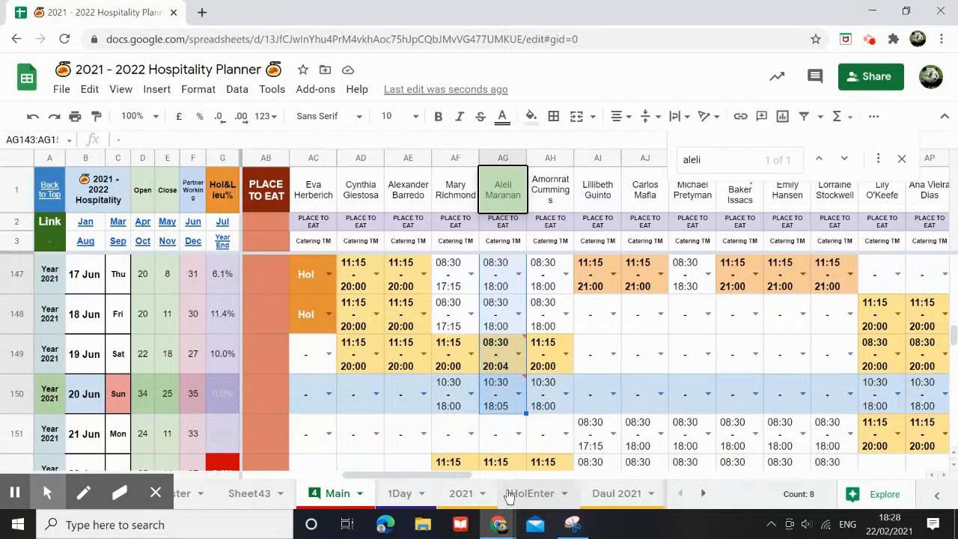
Review the highlighted employee's daily shifts from mid-June to late July on the Main sheet
scroll(497, 441, "down", 3)
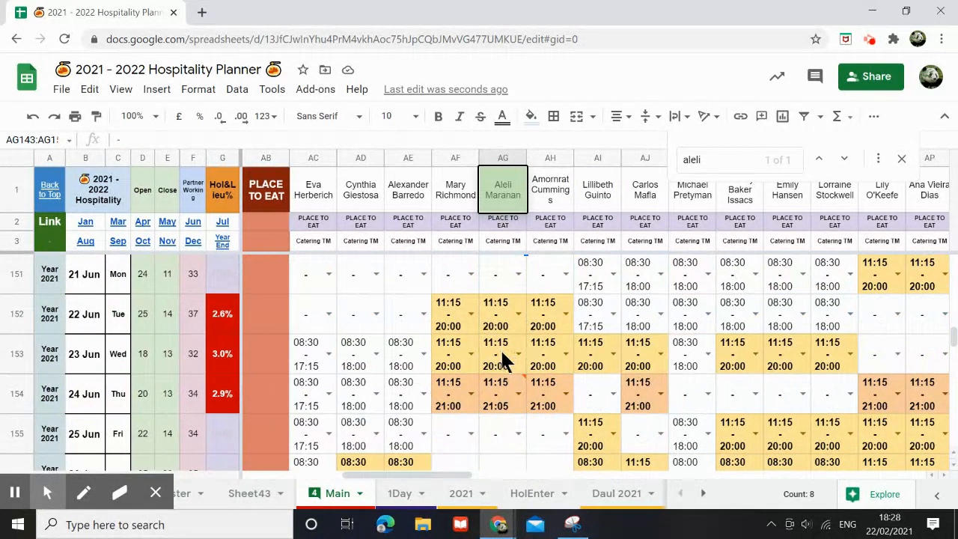
scroll(501, 353, "down", 5)
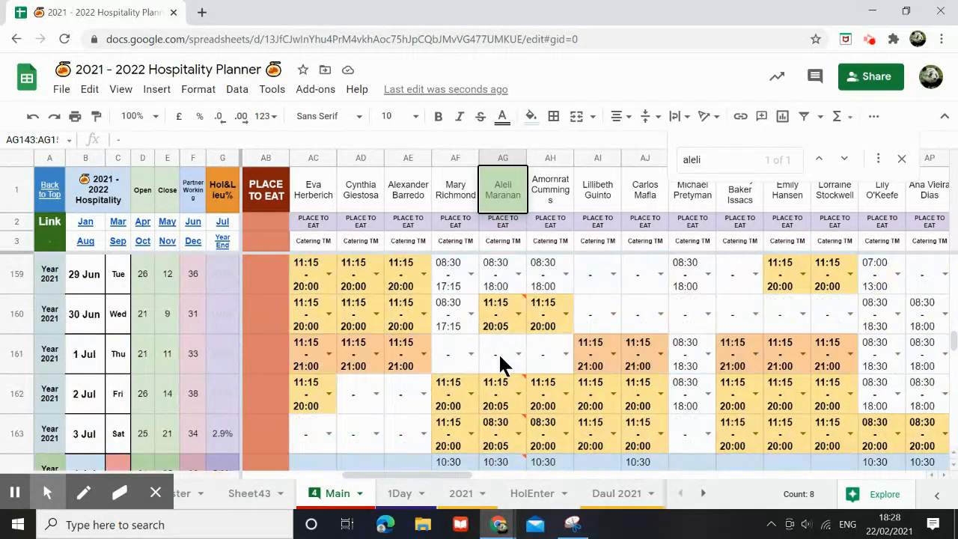
scroll(507, 396, "down", 10)
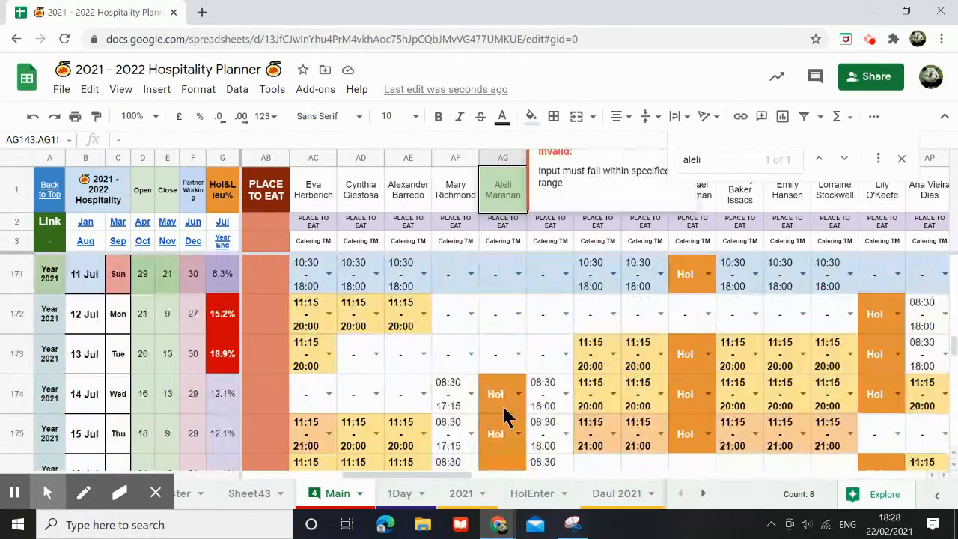
scroll(501, 403, "down", 7)
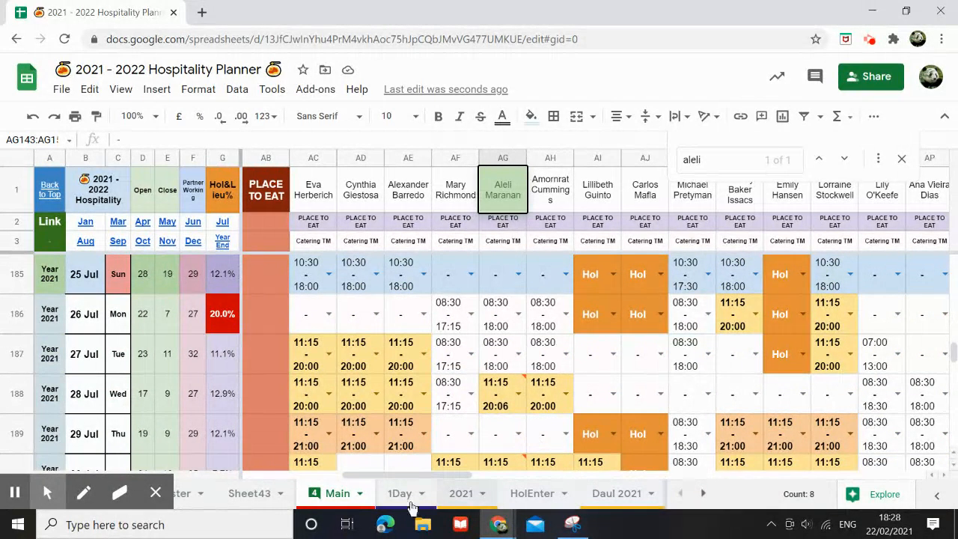
Copy the employee's 2 Jan to 29 Jan dates, weekdays and shifts from the 2021 sheet into Sheet43 at A1
left_click(458, 495)
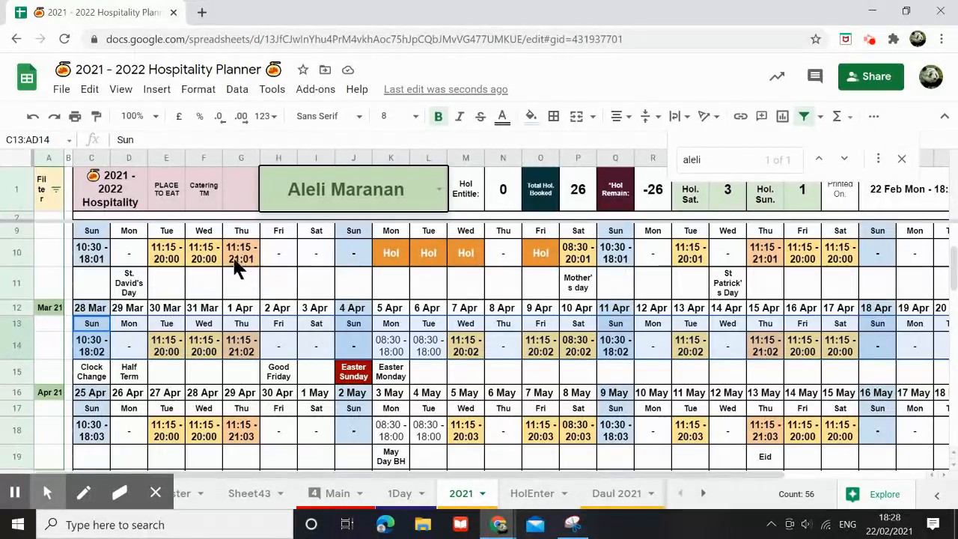
scroll(252, 383, "down", 8)
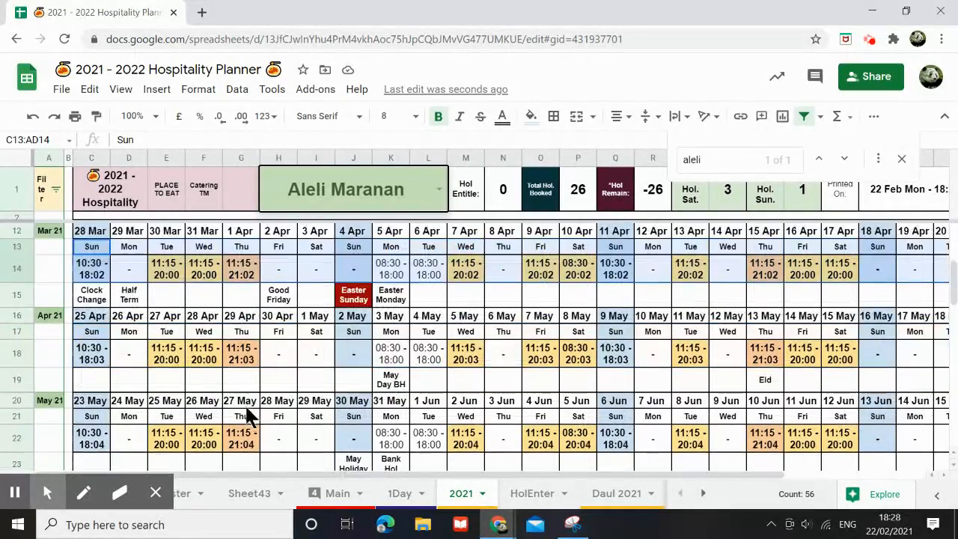
scroll(251, 380, "down", 4)
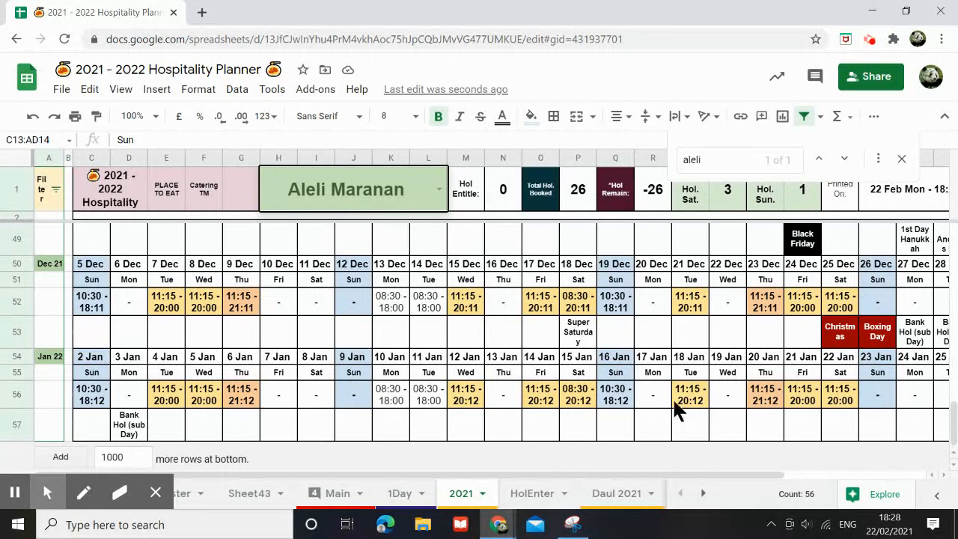
left_click_drag(455, 475, 484, 474)
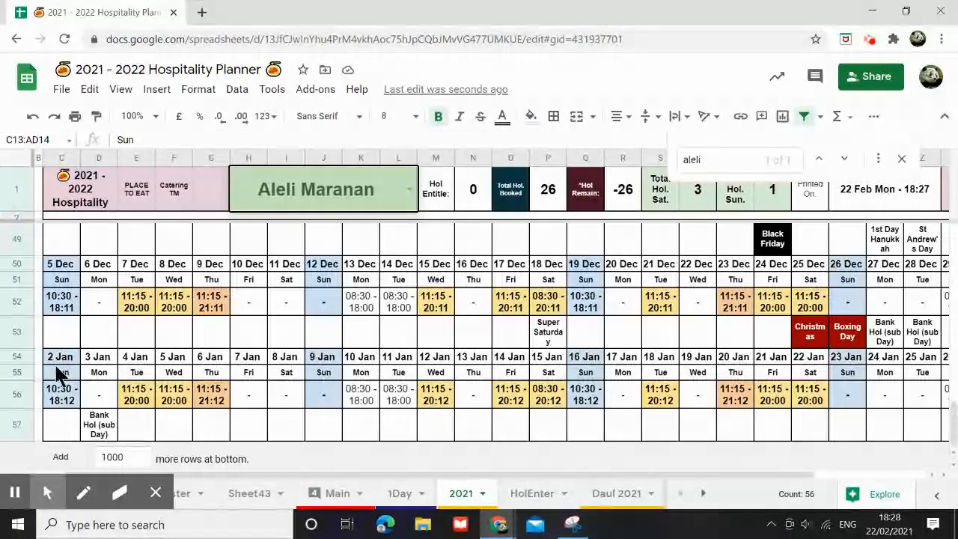
left_click_drag(54, 360, 939, 402)
left_click(247, 493)
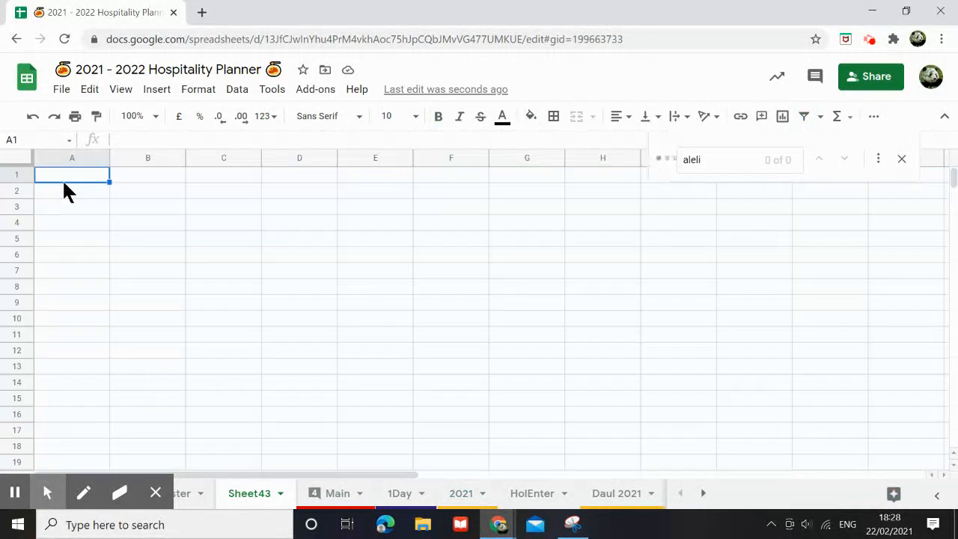
key("ctrl+v")
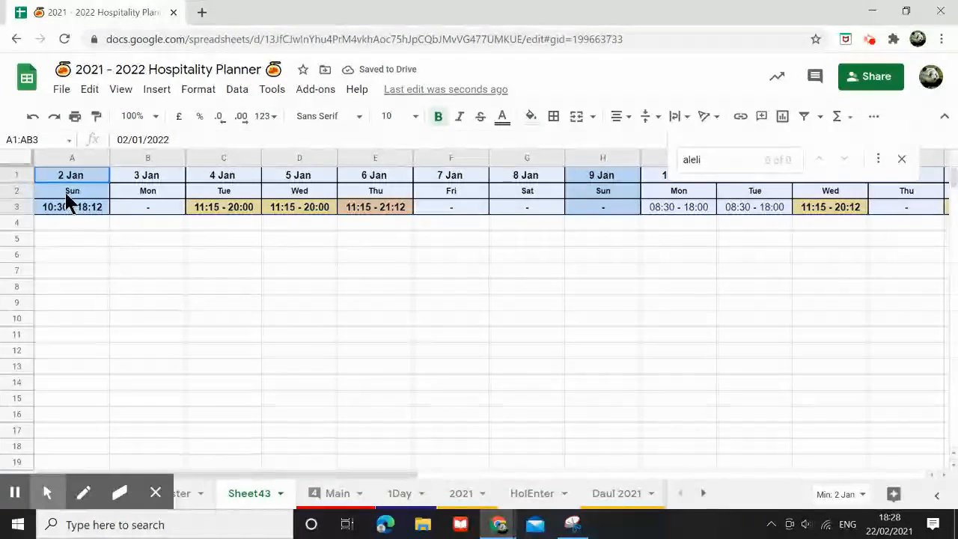
Copy the block A1:AB3 and paste it transposed starting at A5
key("ctrl+c")
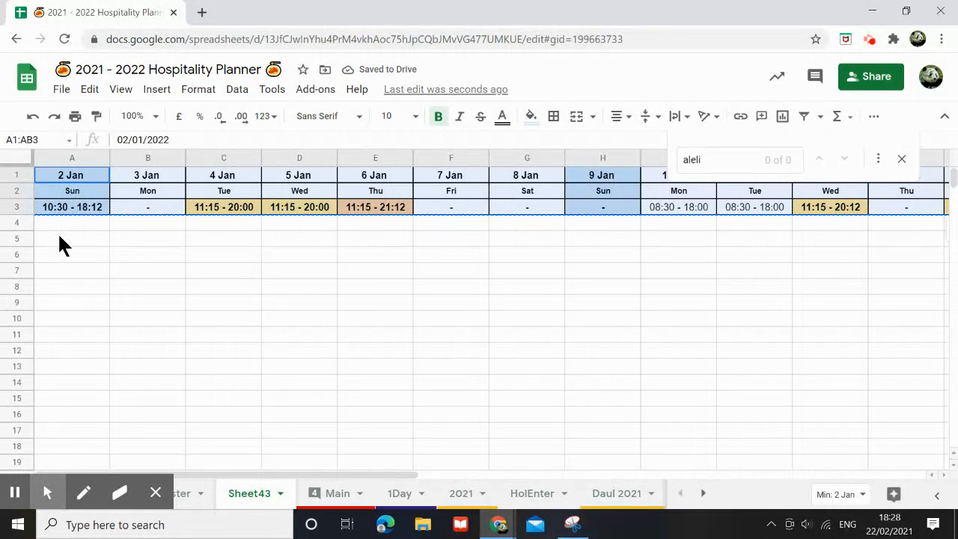
left_click(59, 238)
right_click(60, 238)
mouse_move(150, 184)
left_click(311, 374)
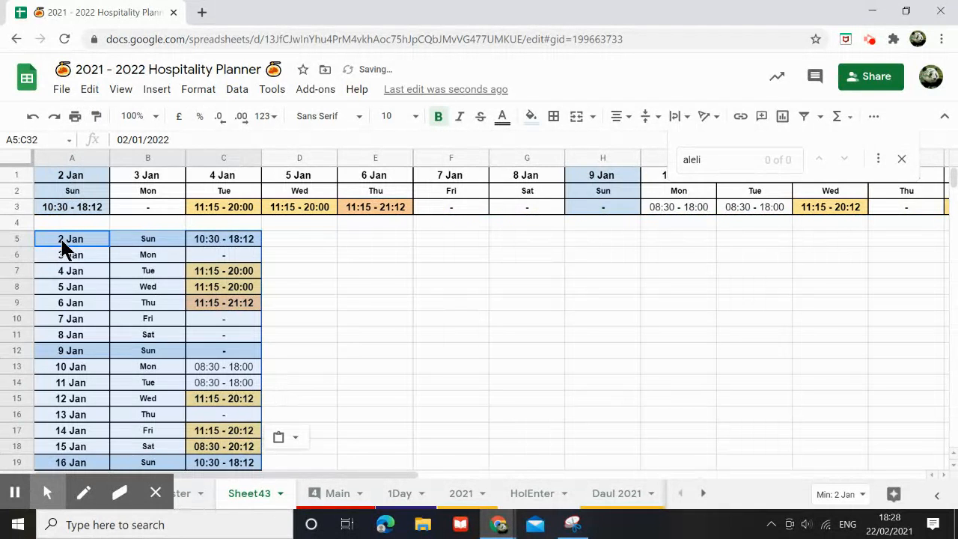
left_click(62, 241)
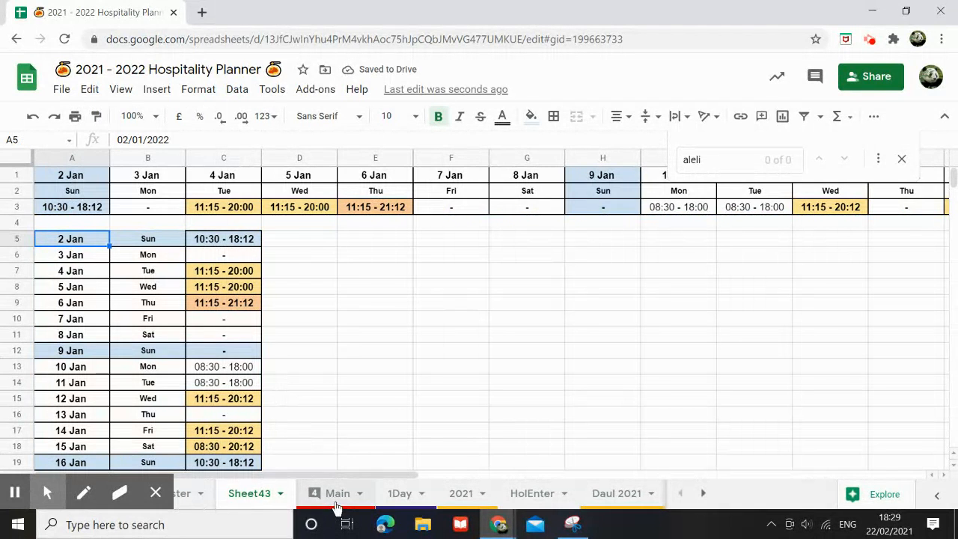
Review the employee's January row on the 2021 sheet and the July shifts on the Main sheet
left_click(463, 495)
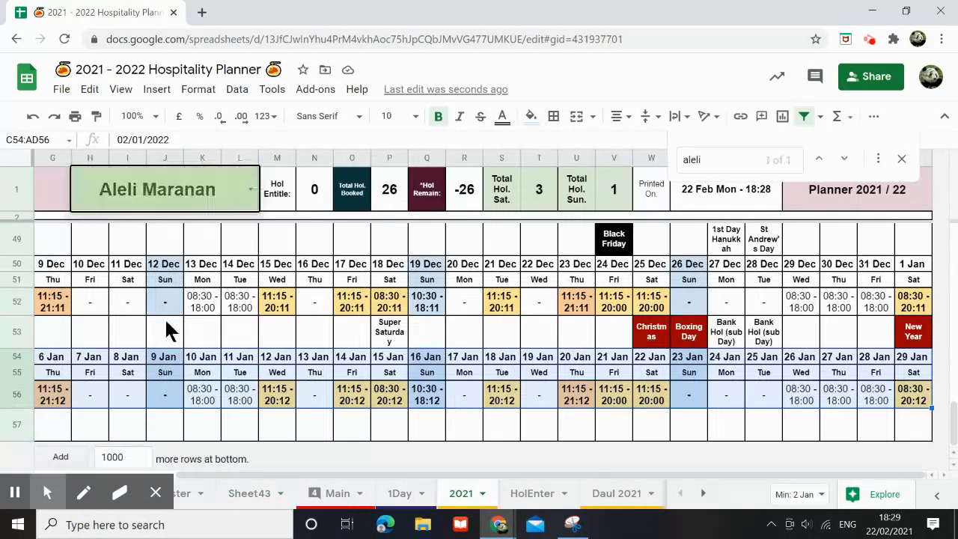
left_click(263, 472)
left_click_drag(262, 472, 153, 472)
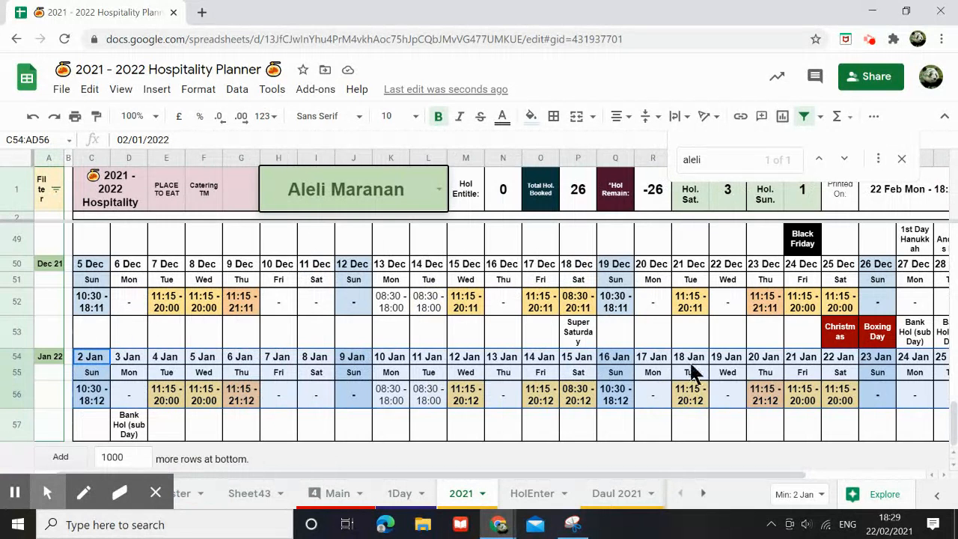
left_click(329, 493)
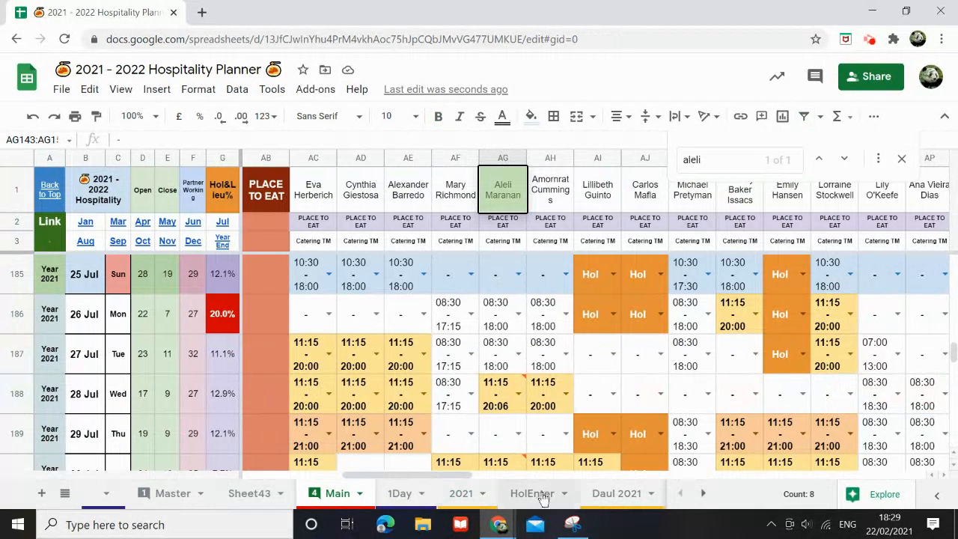
On Sheet43, move the 2 Jan to 8 Jan rows in columns A to C below the 29 Jan row, starting at A33
key("ctrl+shift+Page_Up")
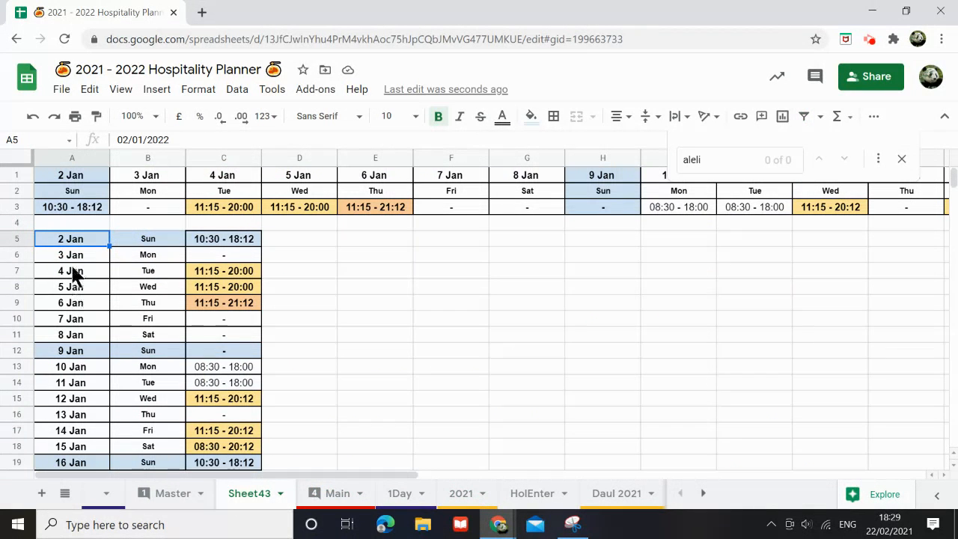
left_click_drag(84, 244, 246, 333)
key("ctrl+c")
scroll(134, 386, "down", 5)
left_click(75, 446)
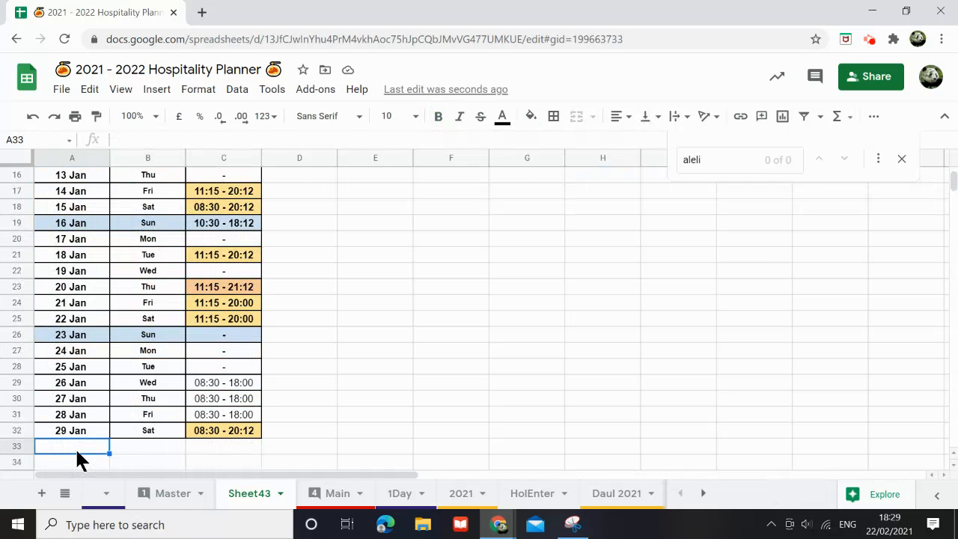
key("ctrl+v")
Copy the 18 and 19 Jan shifts in C21:C22 onto 17 and 18 Jan in C20:C21
scroll(199, 434, "up", 5)
mouse_move(223, 351)
left_mouse_down()
mouse_move(224, 467)
mouse_move(229, 336)
left_mouse_up()
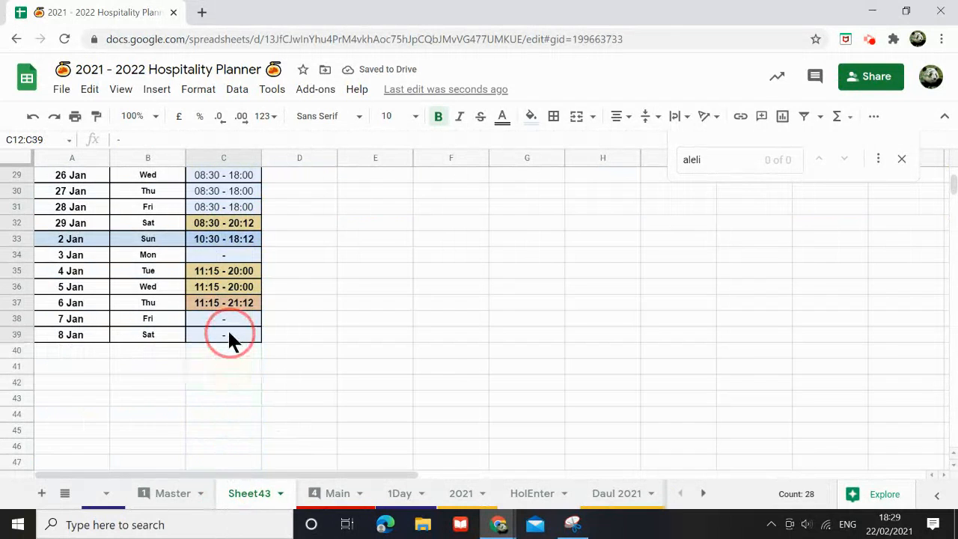
scroll(280, 359, "up", 3)
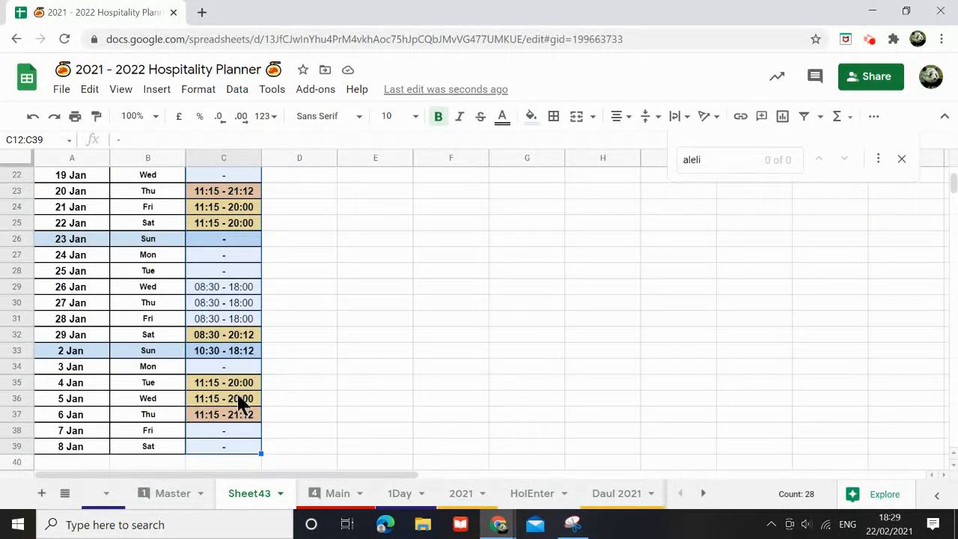
scroll(240, 404, "up", 3)
left_click_drag(223, 275, 218, 279)
key("ctrl+c")
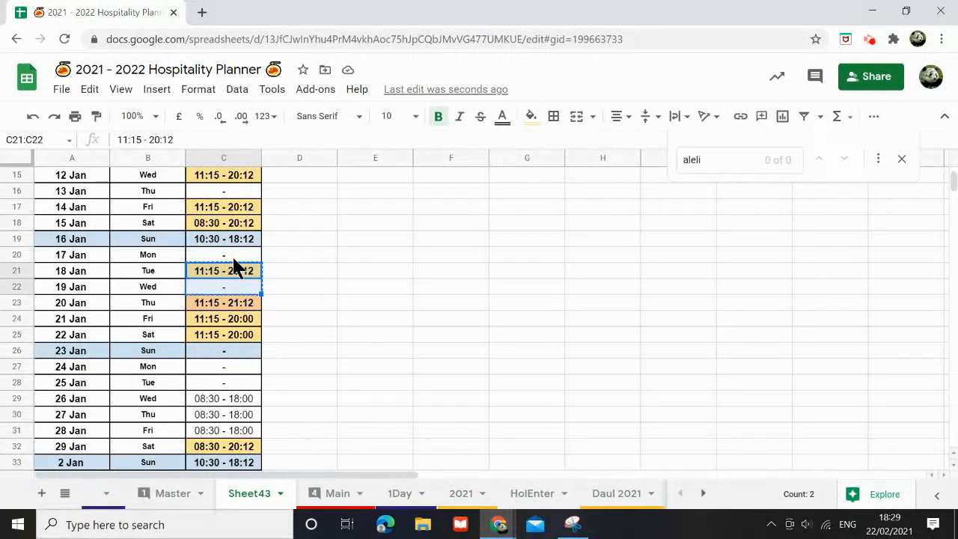
left_click(234, 259)
key("ctrl+v")
scroll(249, 349, "up", 3)
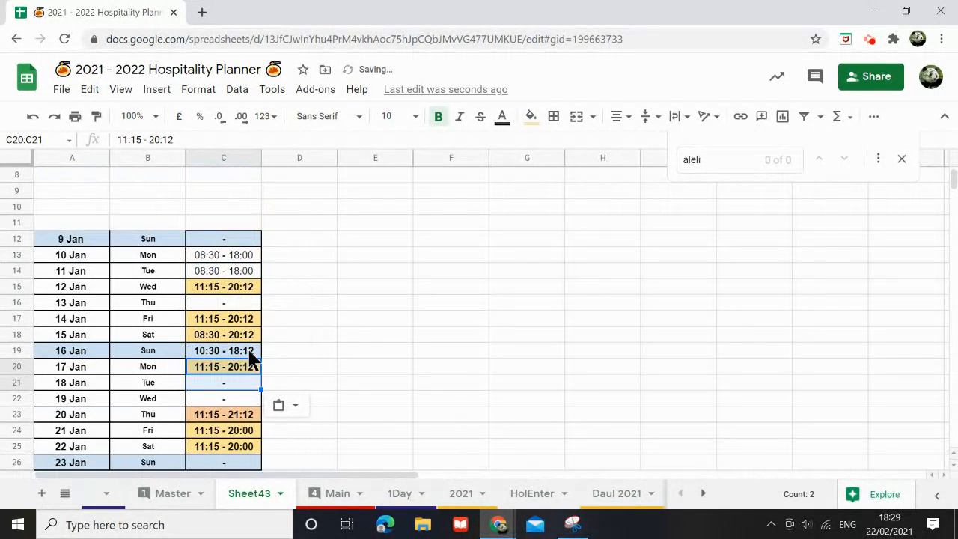
Replace all instances of 12 with 00 in the shift times of C12:C38
scroll(251, 309, "down", 1)
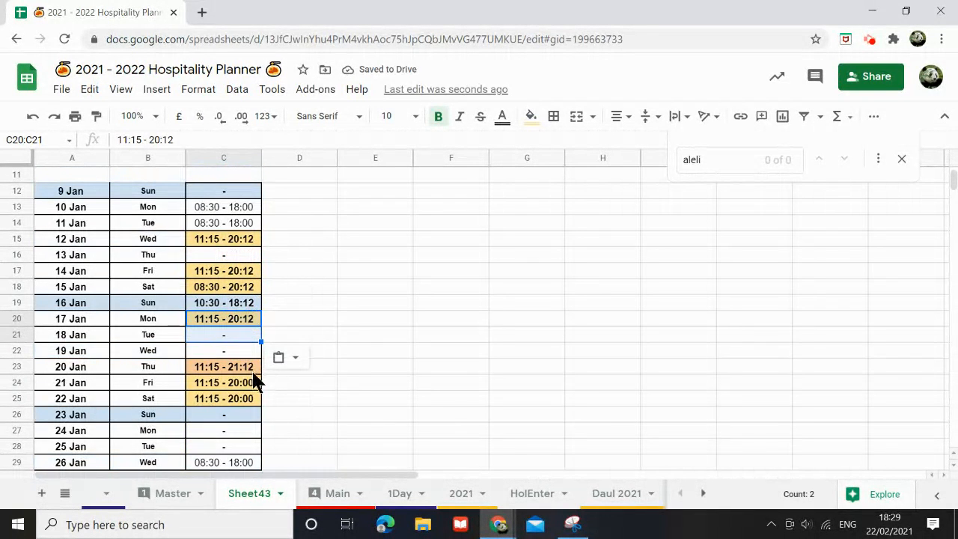
scroll(252, 355, "down", 5)
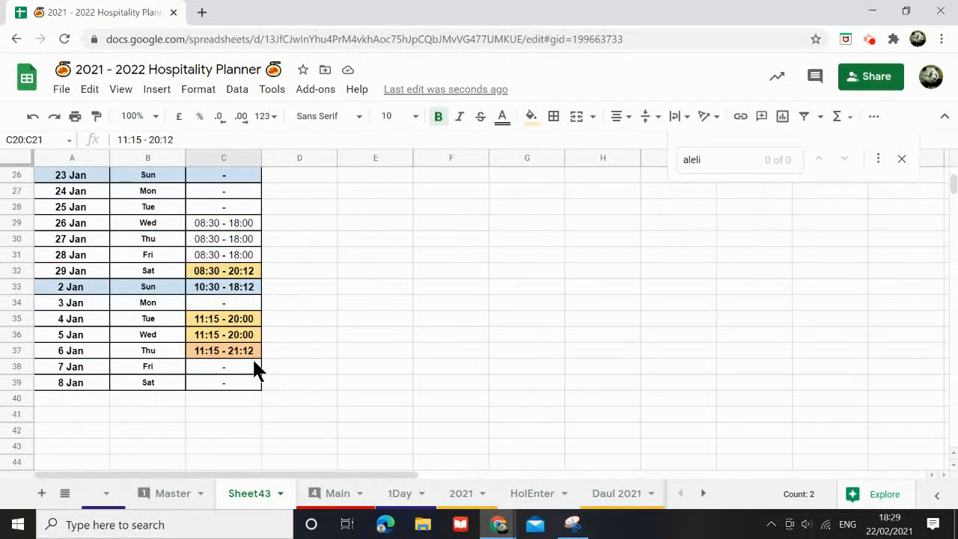
scroll(252, 357, "up", 5)
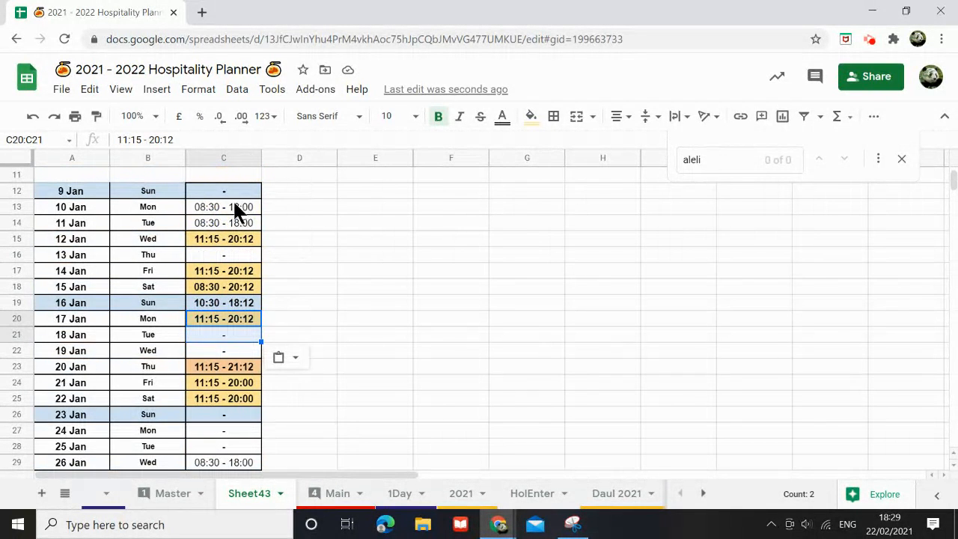
left_click_drag(234, 189, 233, 419)
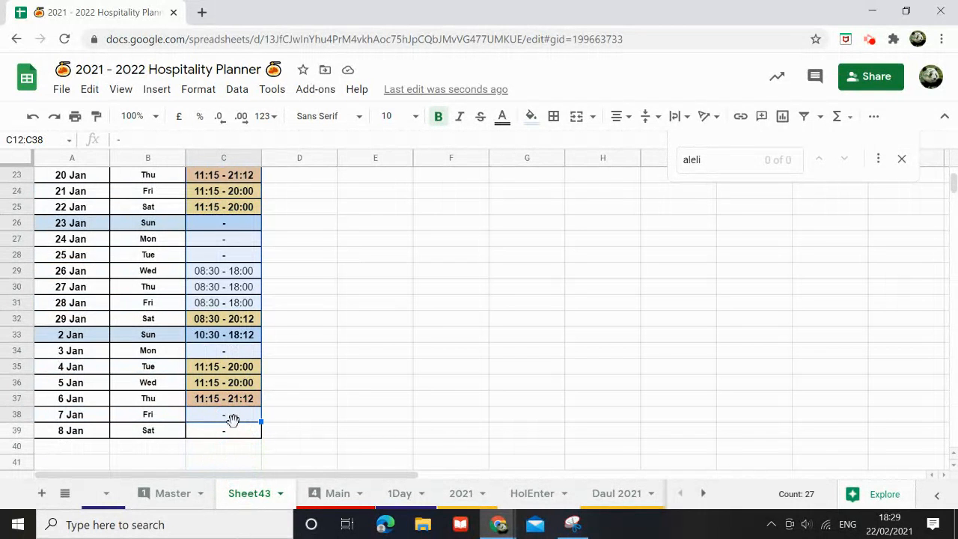
key("ctrl+h")
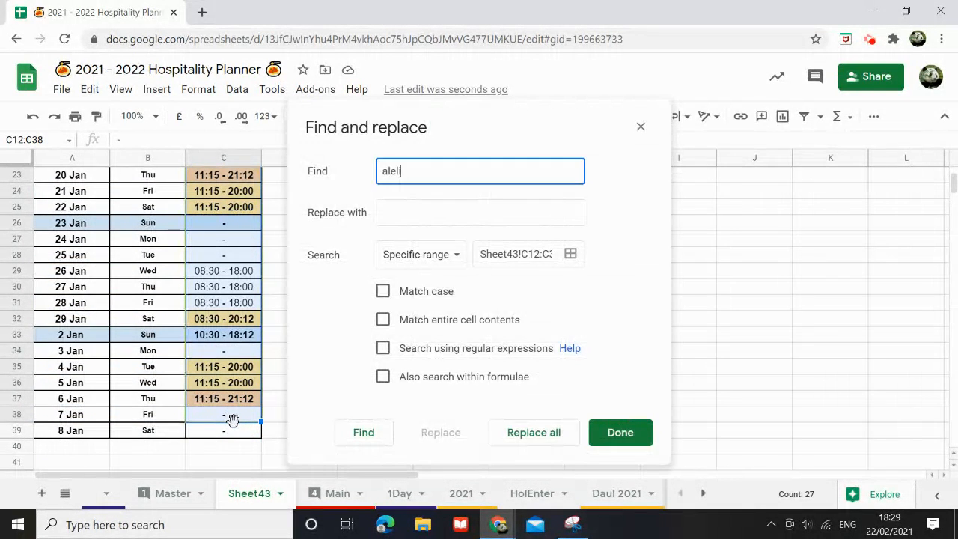
left_click_drag(412, 180, 364, 177)
type("12")
left_click(422, 214)
type("00")
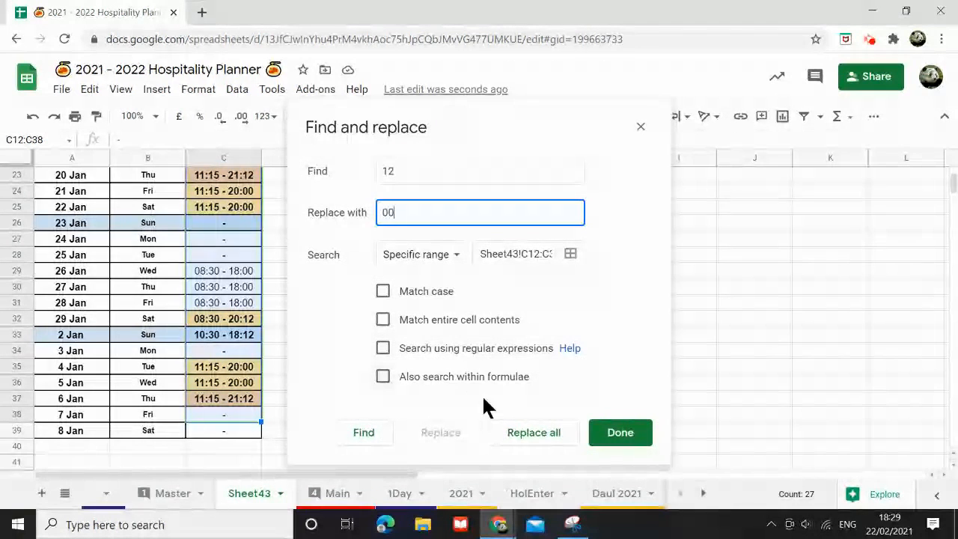
left_click(536, 438)
left_click(612, 438)
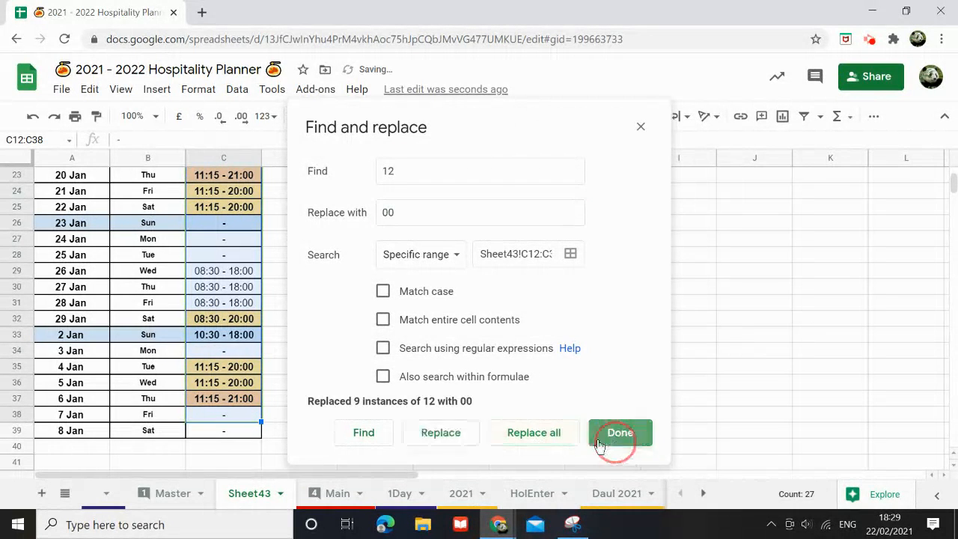
Copy the four-week shift pattern C12:C39 into the employee's column on the Master sheet, starting at R8, and check the weeks
scroll(286, 386, "up", 6)
left_click_drag(235, 283, 231, 380)
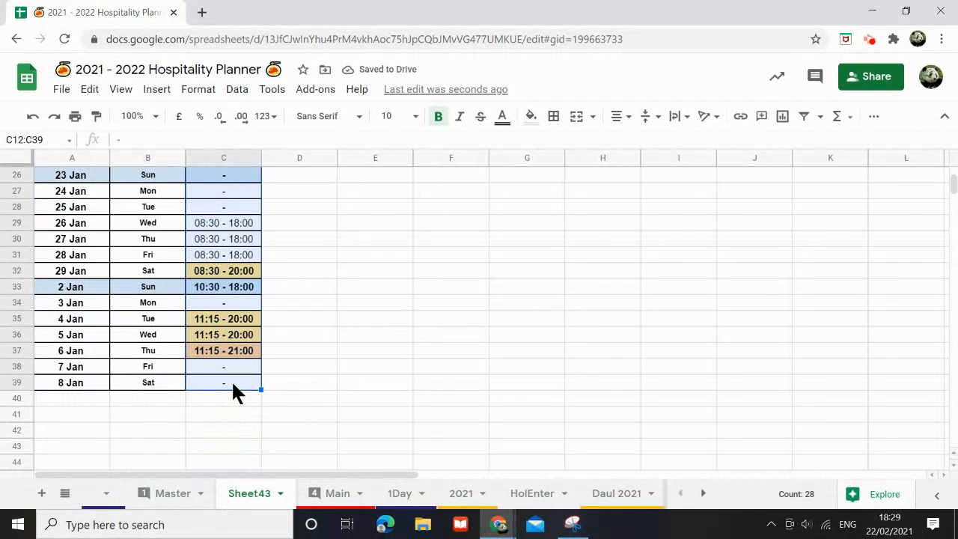
key("ctrl+c")
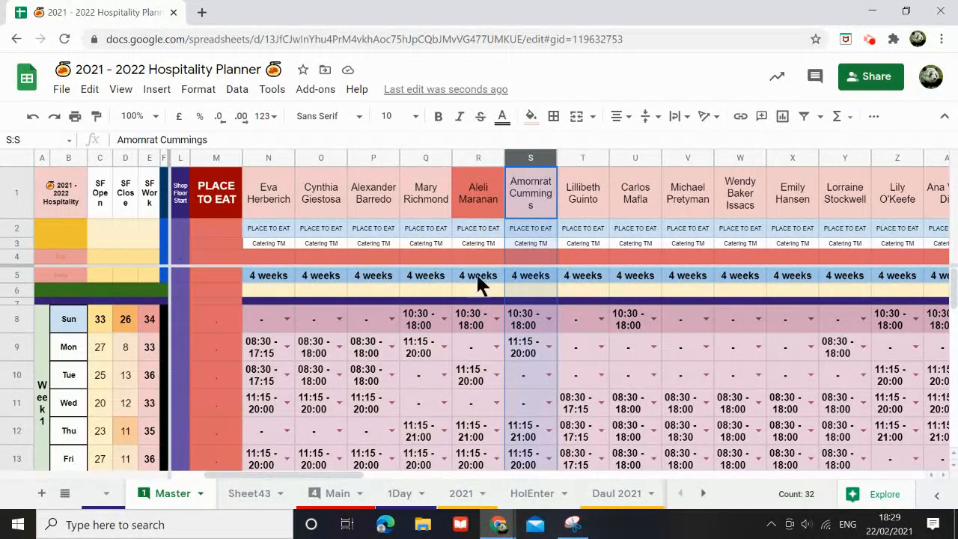
left_click(476, 318)
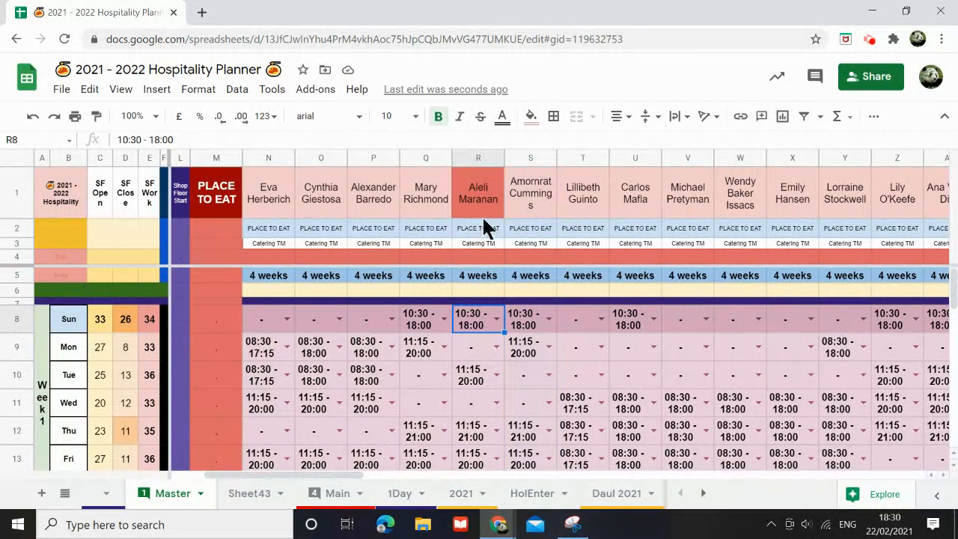
key("ctrl+v")
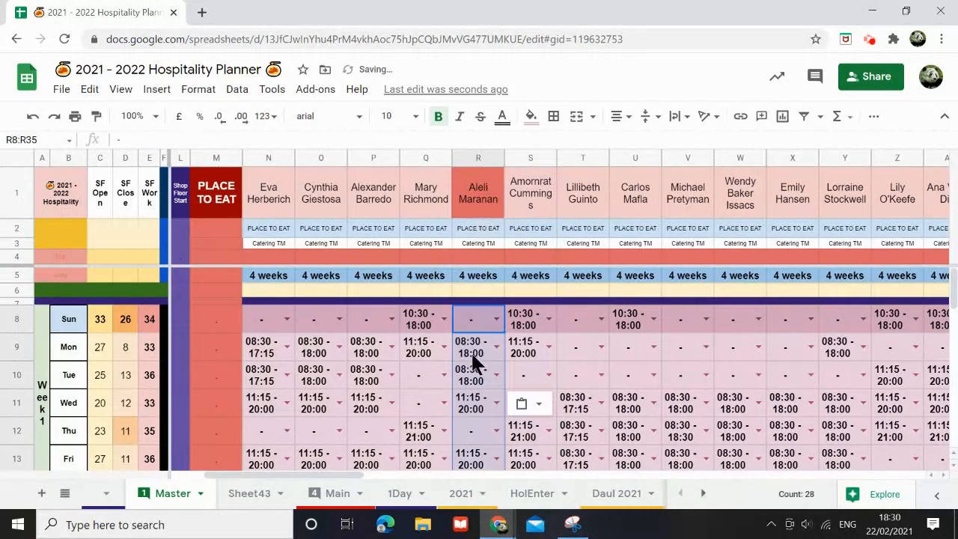
scroll(480, 355, "down", 8)
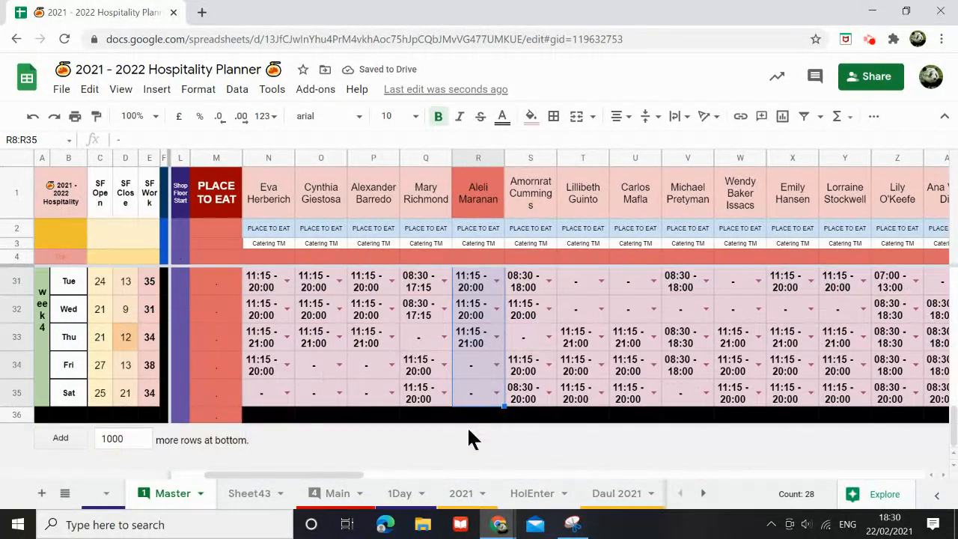
scroll(466, 421, "up", 4)
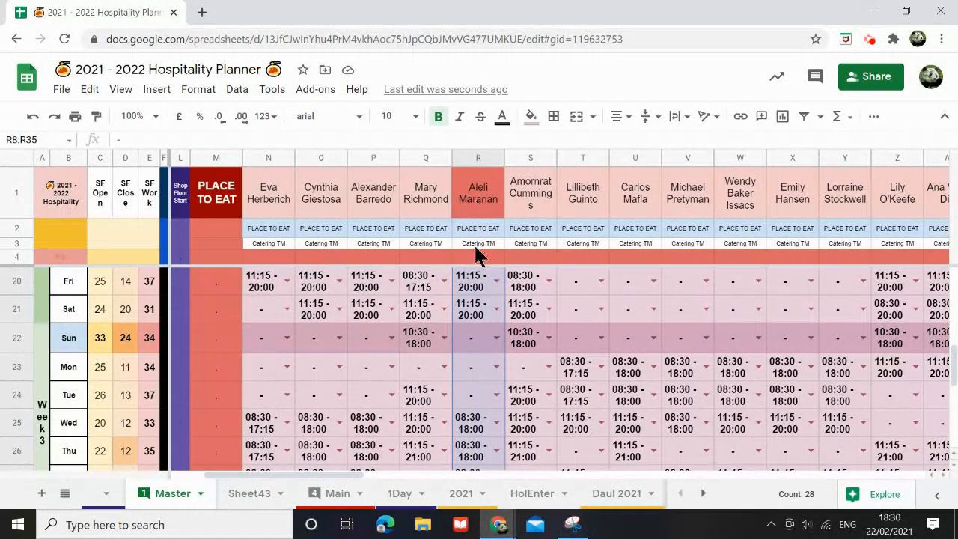
On the Main sheet, insert an empty column to the right of the employee's existing column AG
left_click(323, 501)
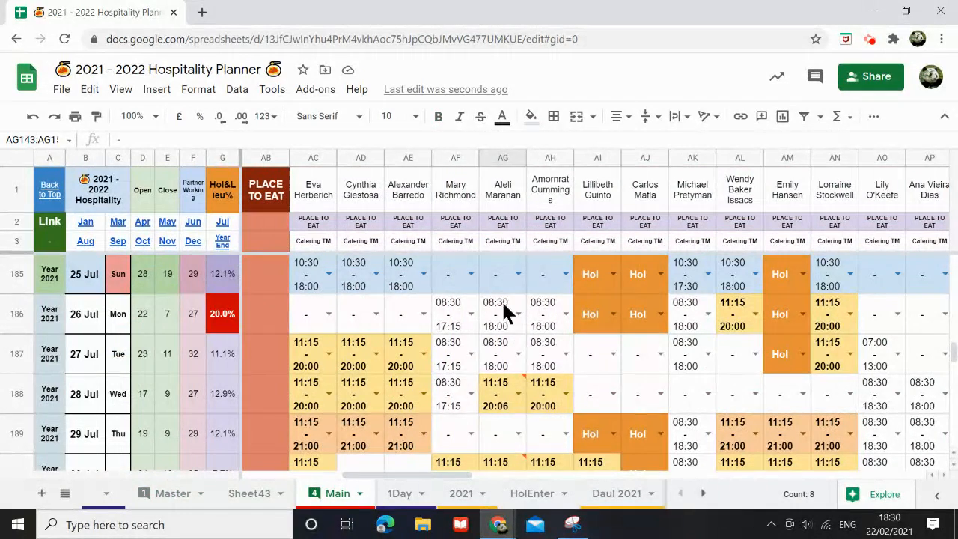
left_click(490, 157)
right_click(492, 158)
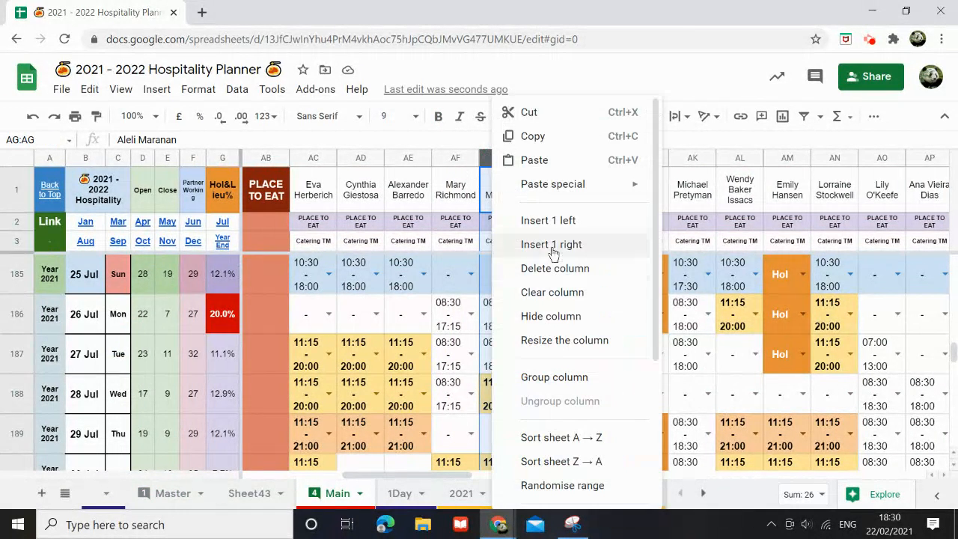
left_click(550, 244)
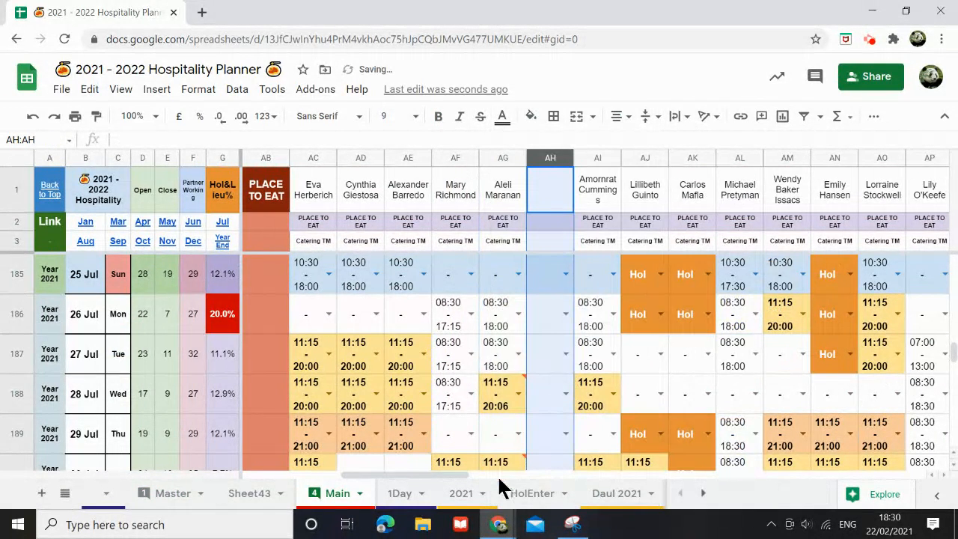
Copy the whole "z Name 4" template column W into the empty column AH
left_click_drag(442, 473, 363, 473)
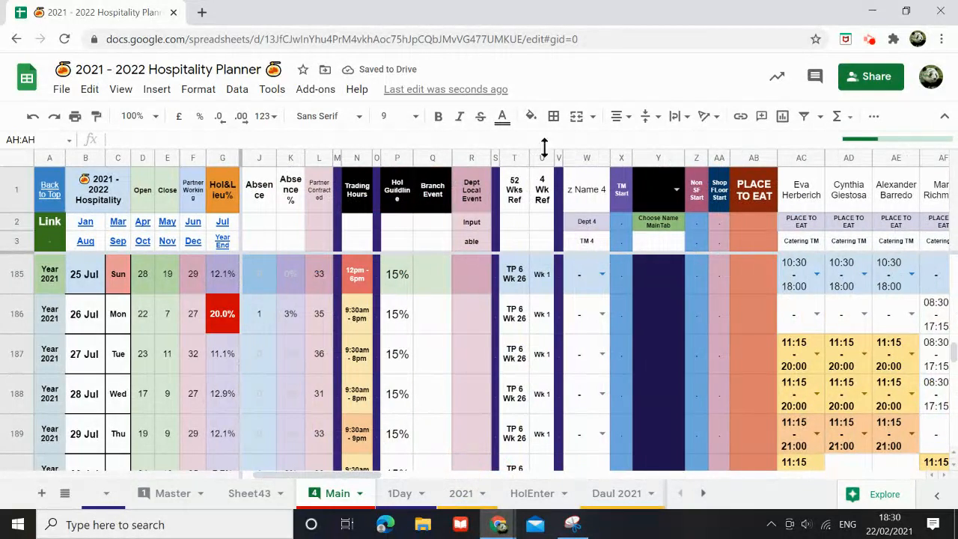
left_click(572, 157)
left_click_drag(341, 474, 444, 473)
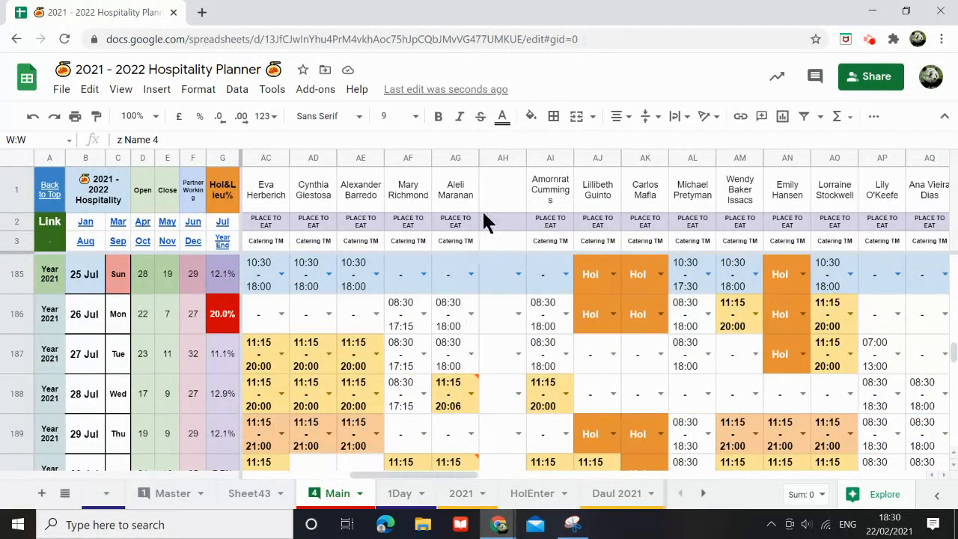
left_click(487, 187)
key("ctrl+v")
Copy the employee's name from the header cell AG1 into AH1
left_click(464, 202)
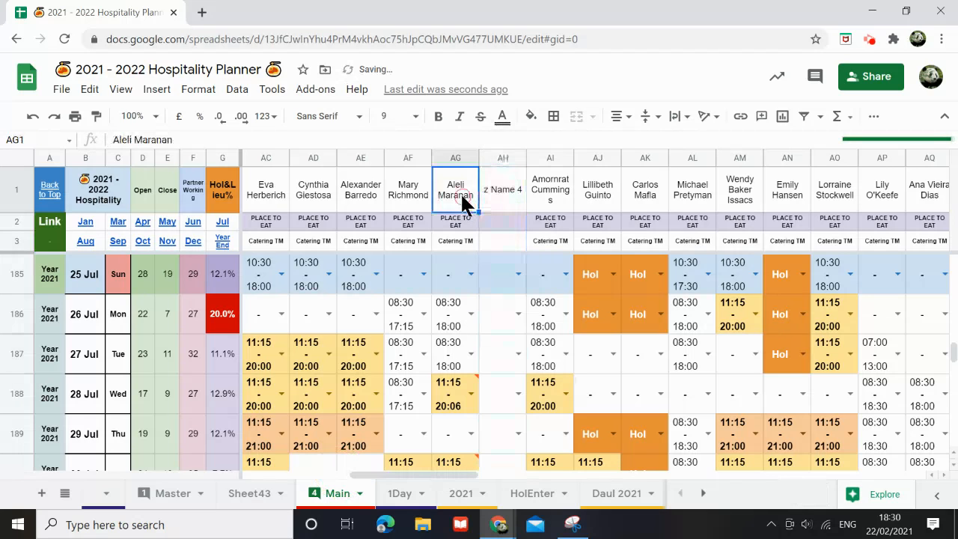
key("ctrl+c")
left_click(497, 187)
key("ctrl+v")
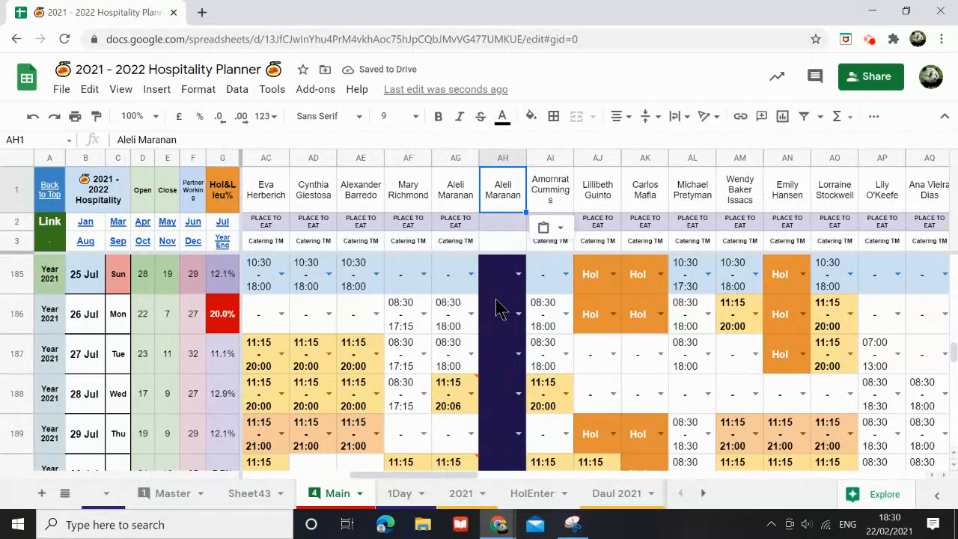
Copy the Hol entries for 15 to 17 Jul from AG175:AG177 into column AH, starting at AH175
scroll(497, 307, "up", 5)
scroll(496, 307, "up", 2)
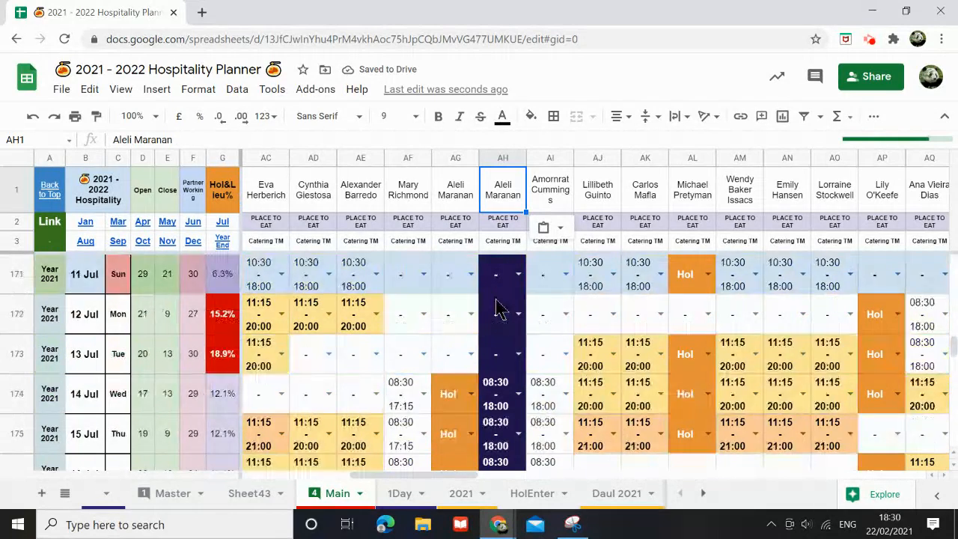
scroll(497, 306, "down", 2)
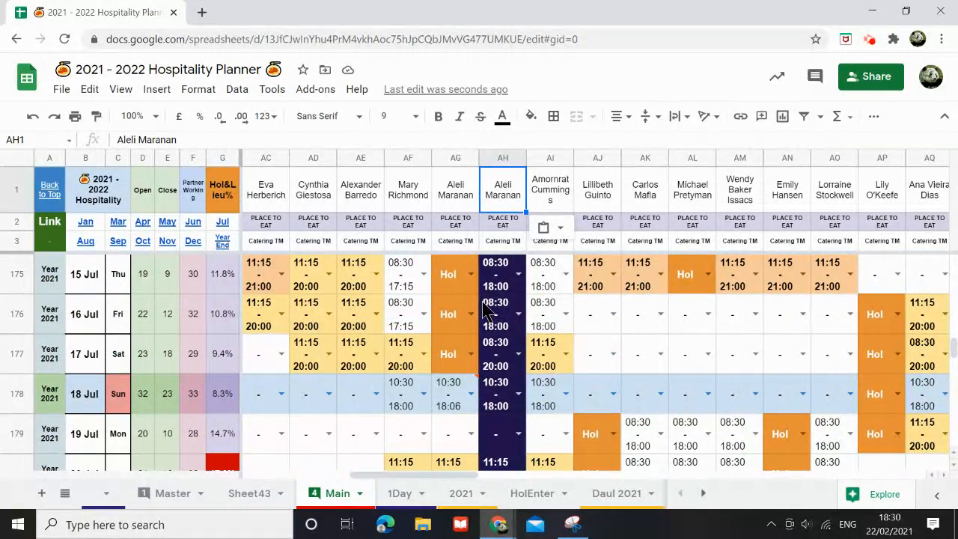
left_click_drag(458, 278, 456, 361)
key("ctrl+c")
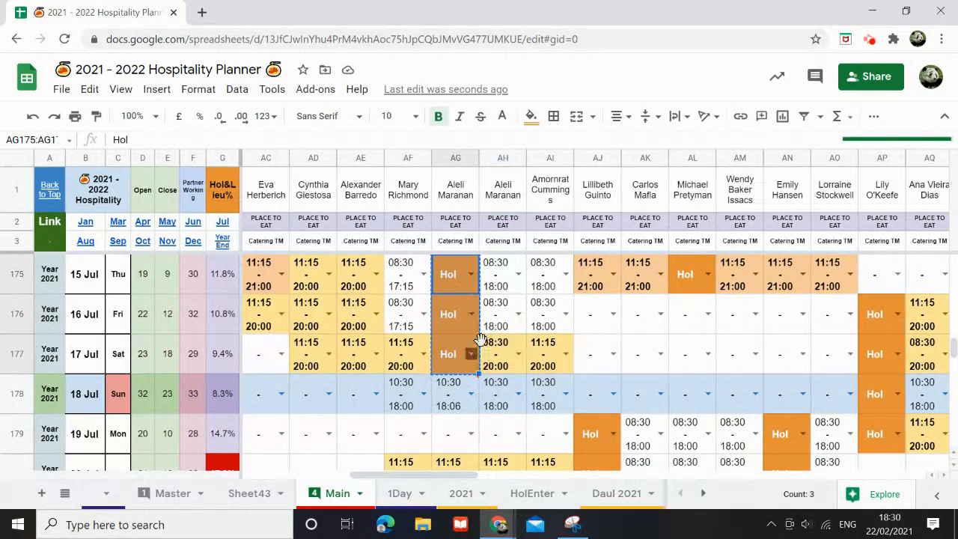
left_click(489, 271)
key("ctrl+v")
Compare the employee's old shifts in column AG with the new ones in column AH from mid-July to mid-August
scroll(479, 352, "down", 1)
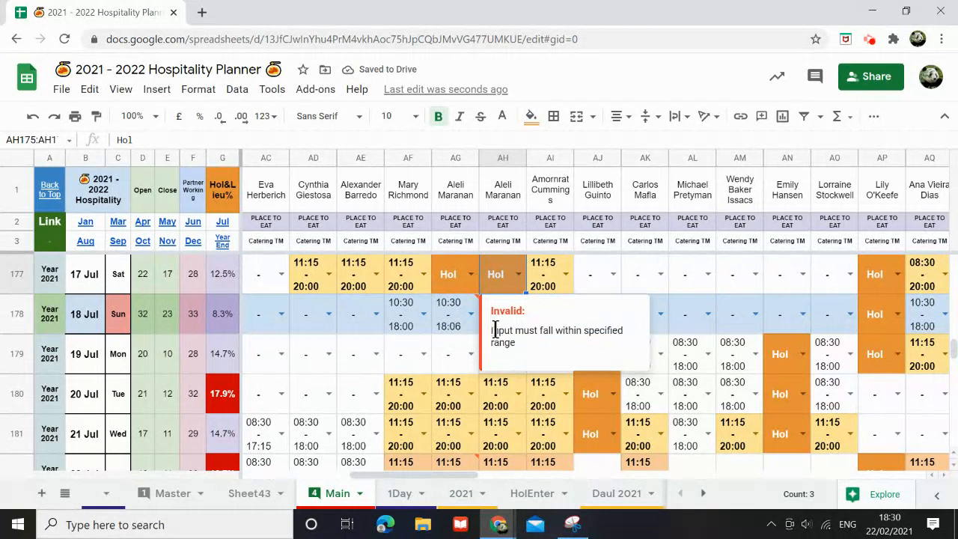
left_click(520, 385)
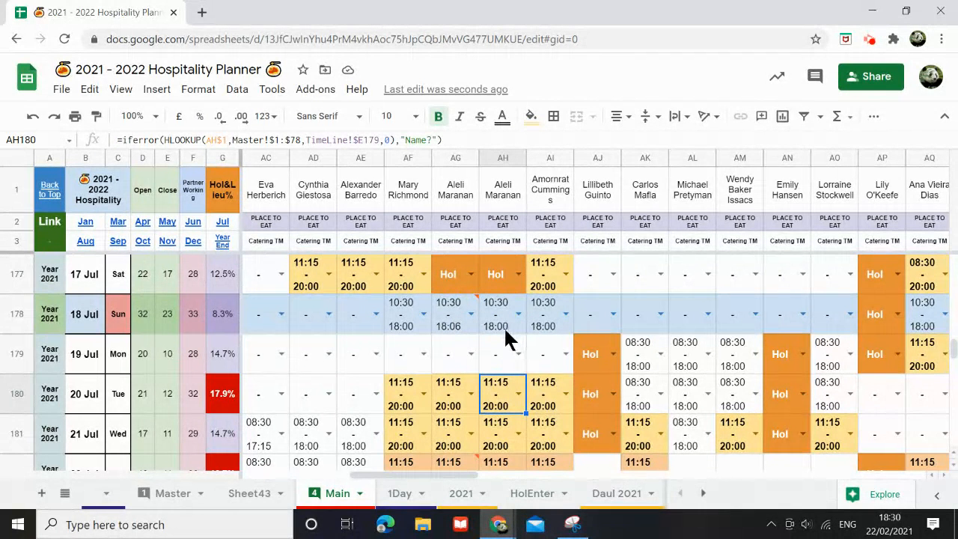
scroll(509, 374, "down", 5)
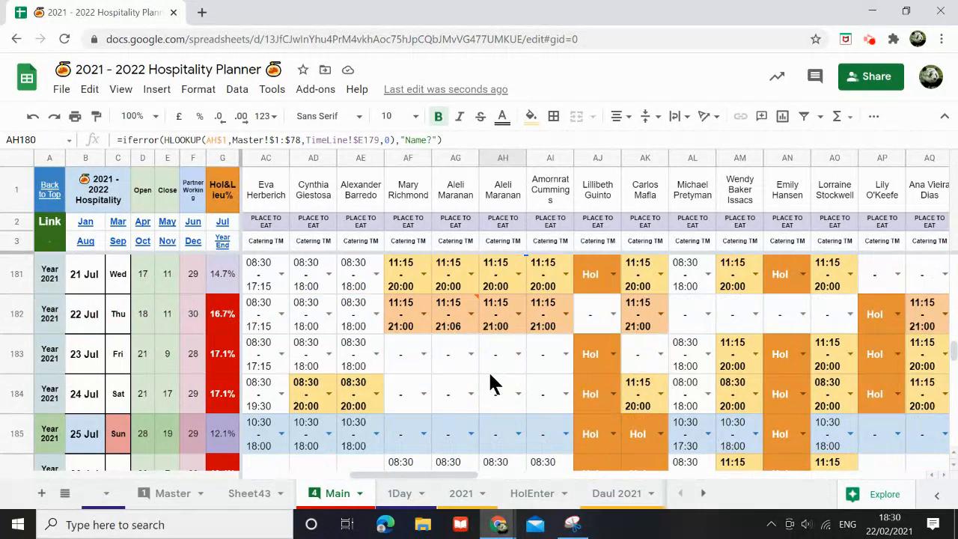
scroll(468, 370, "down", 3)
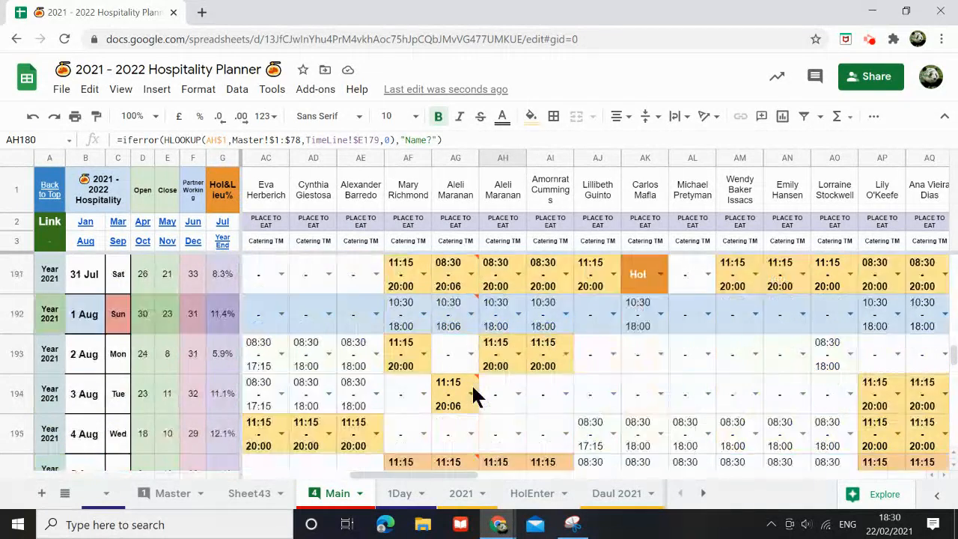
scroll(471, 359, "up", 1)
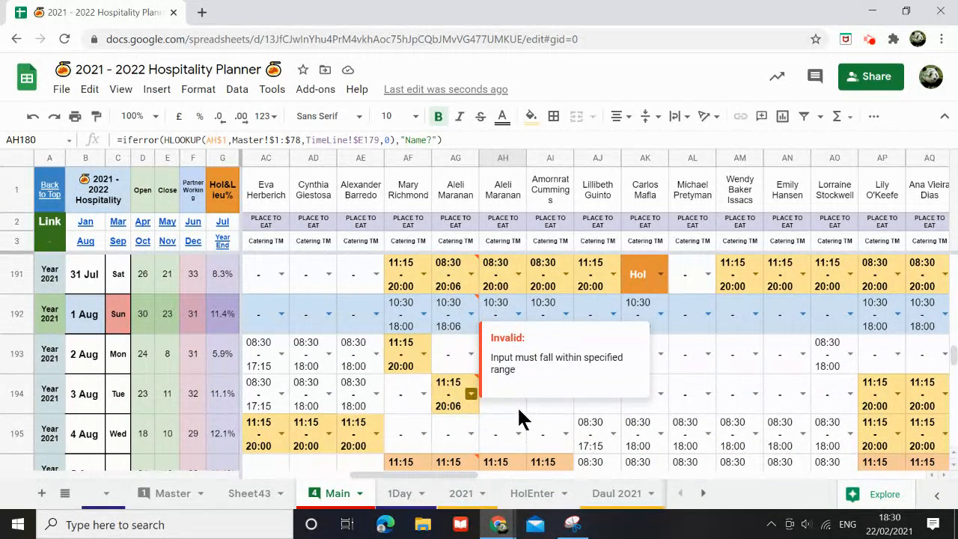
left_click(500, 432)
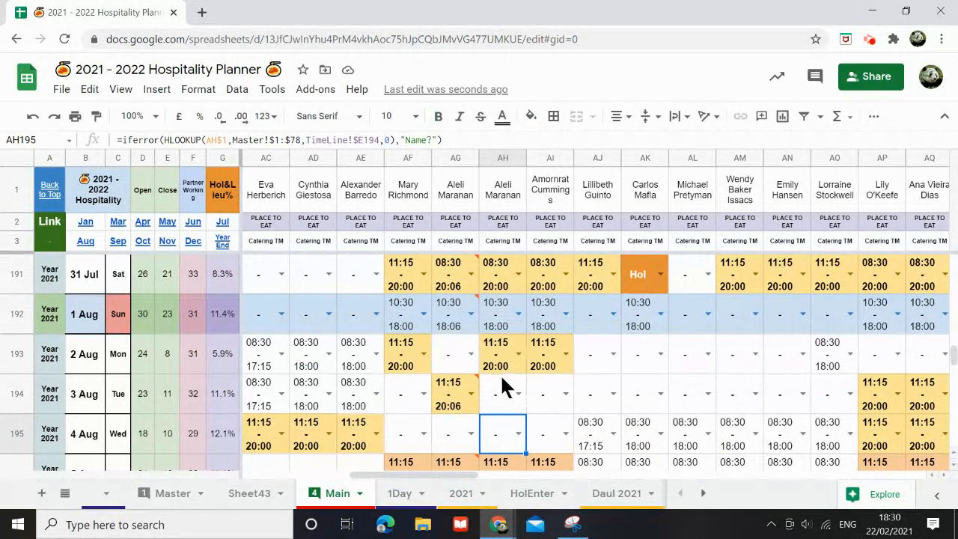
scroll(502, 386, "down", 6)
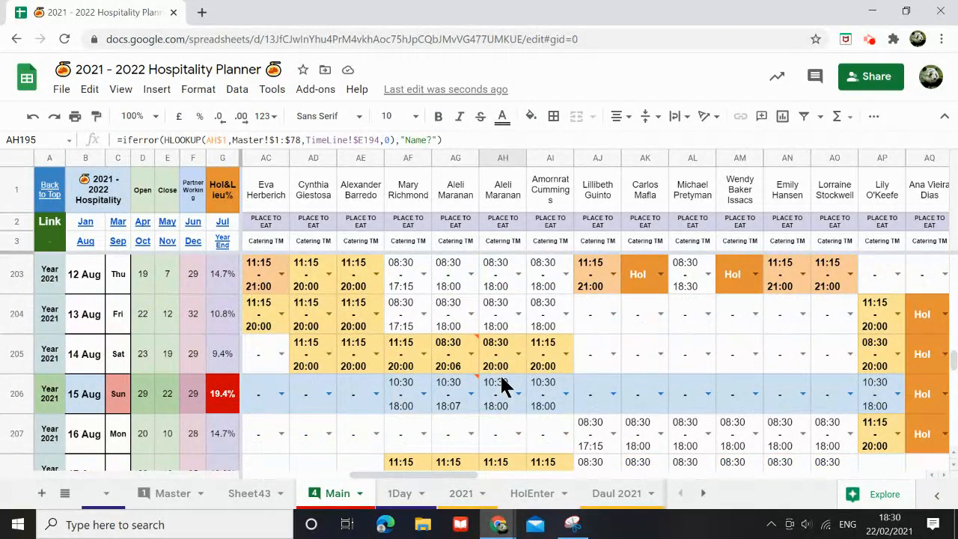
Replace the lookup formulas in AH10:AH373 with their plain values
key("ctrl+Up")
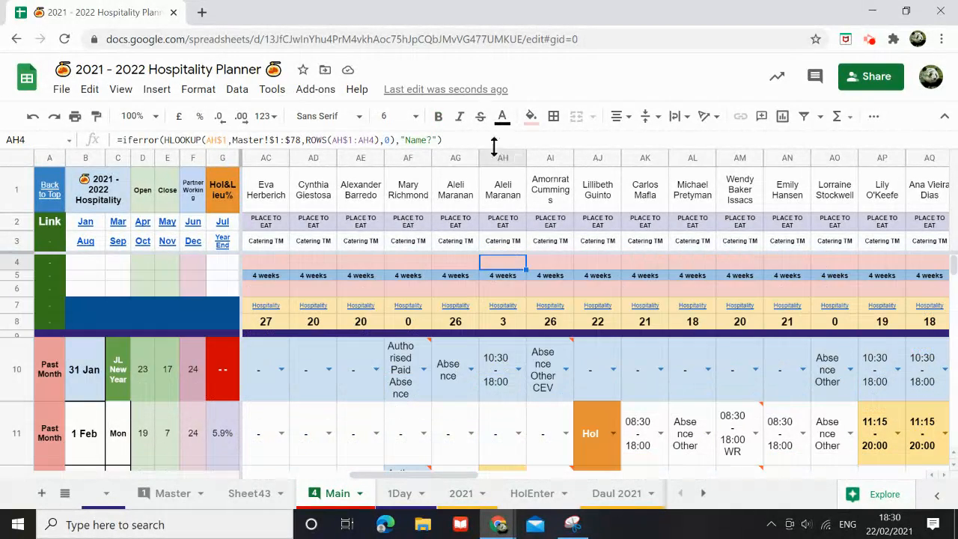
left_click(494, 374)
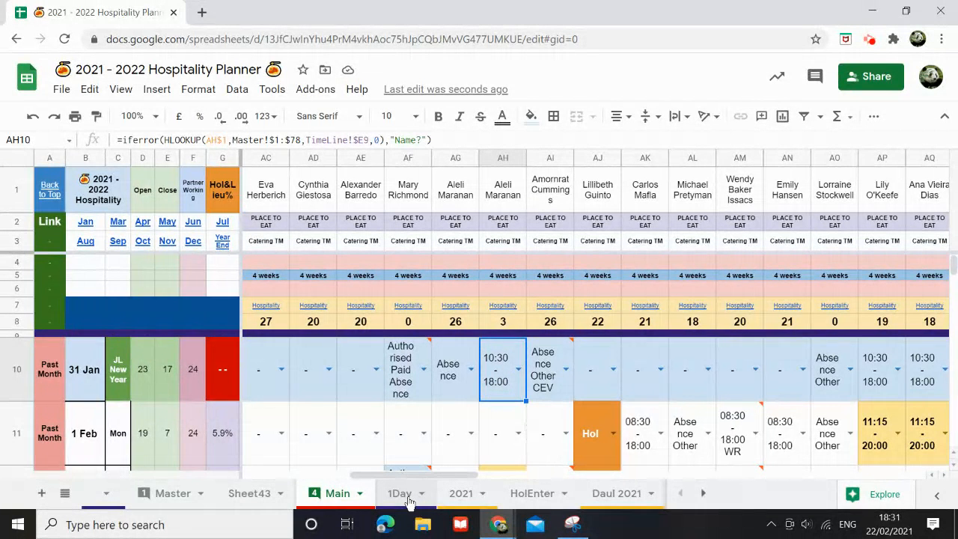
key("ctrl+shift+Down")
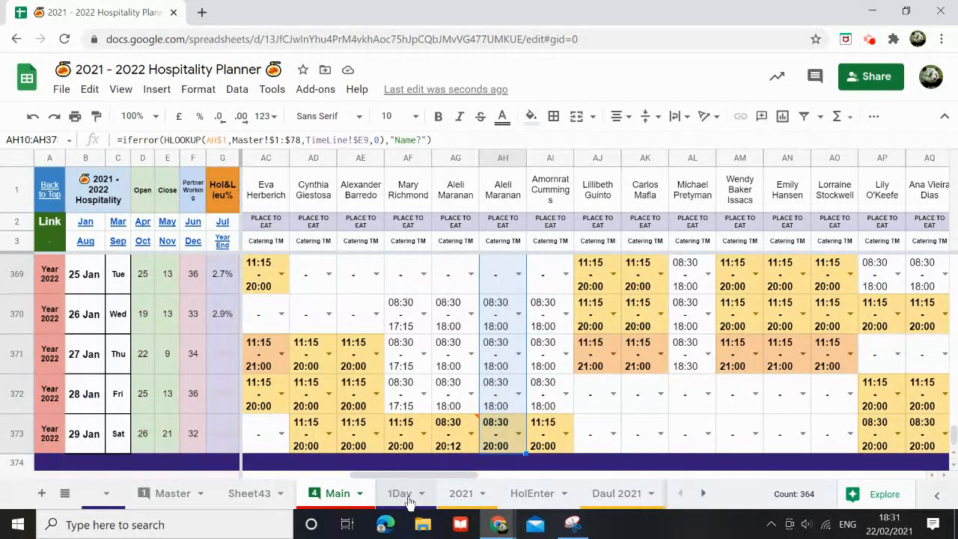
key("ctrl+c")
key("ctrl+shift+v")
Copy the 31 Jan to 2 Feb entries, including the absences, from AG10:AG12 into AH10:AH12
scroll(457, 356, "up", 7)
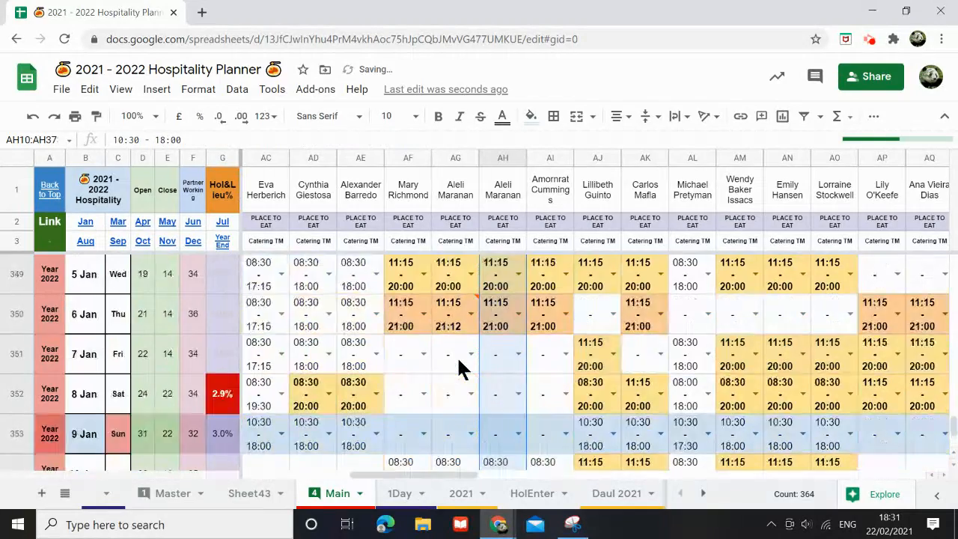
scroll(459, 361, "up", 8)
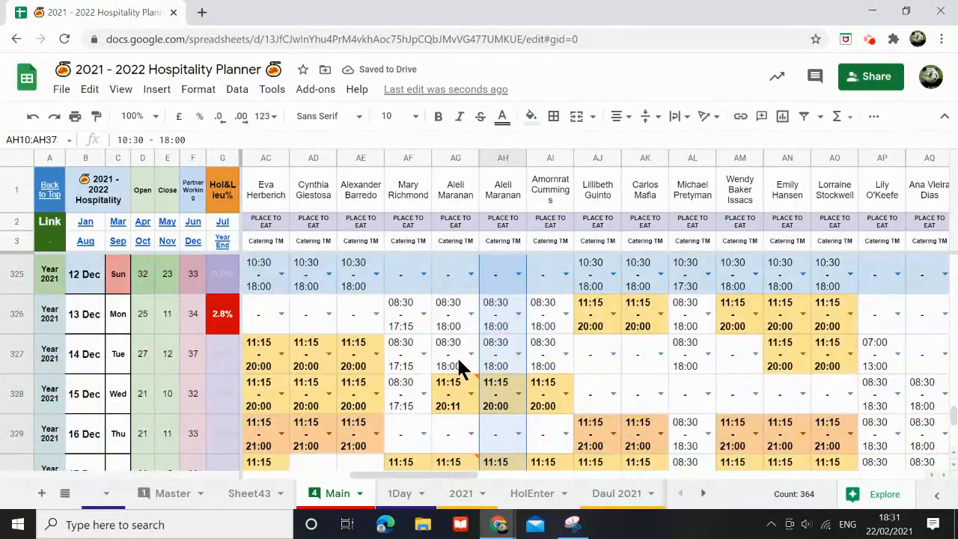
scroll(456, 355, "up", 7)
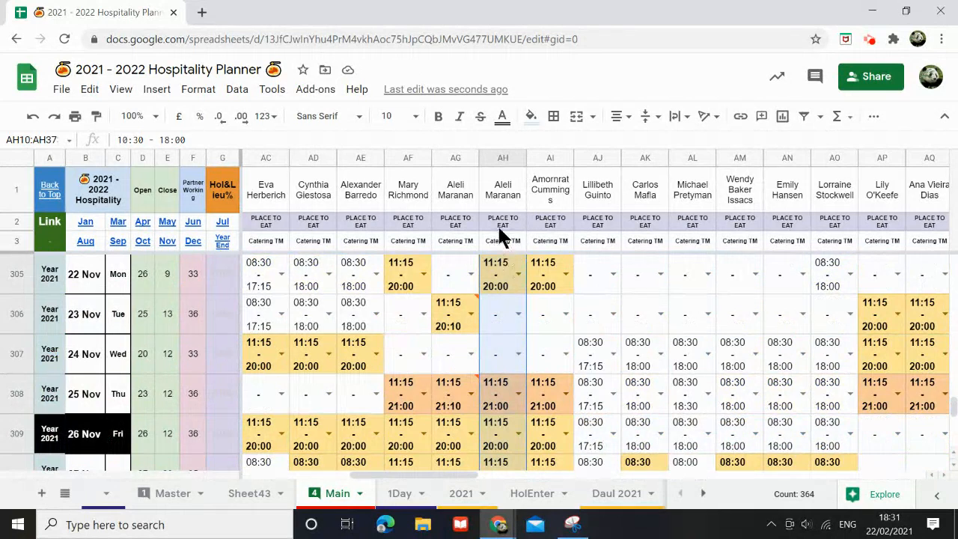
left_click(496, 235)
scroll(501, 322, "up", 2)
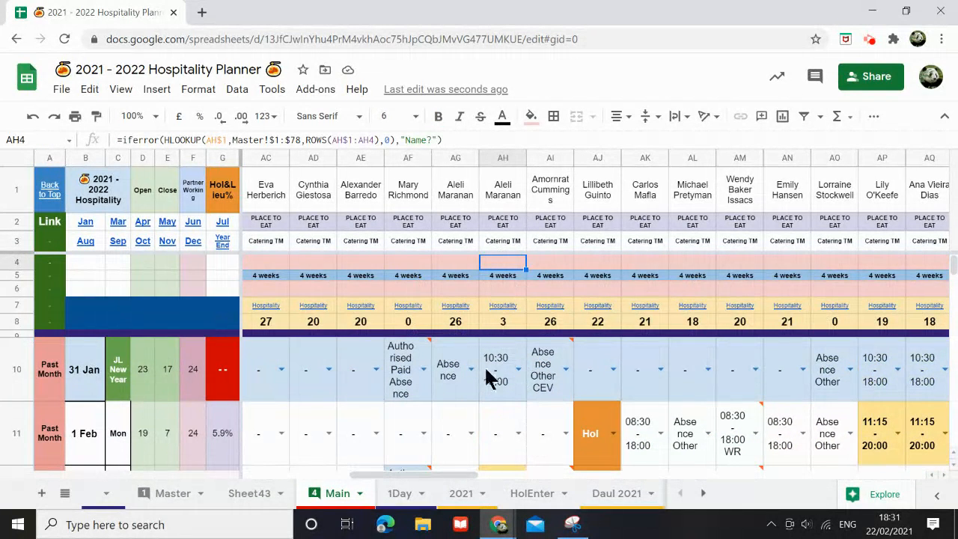
scroll(451, 378, "down", 1)
left_click_drag(447, 334, 454, 440)
key("ctrl+c")
key("ctrl+v")
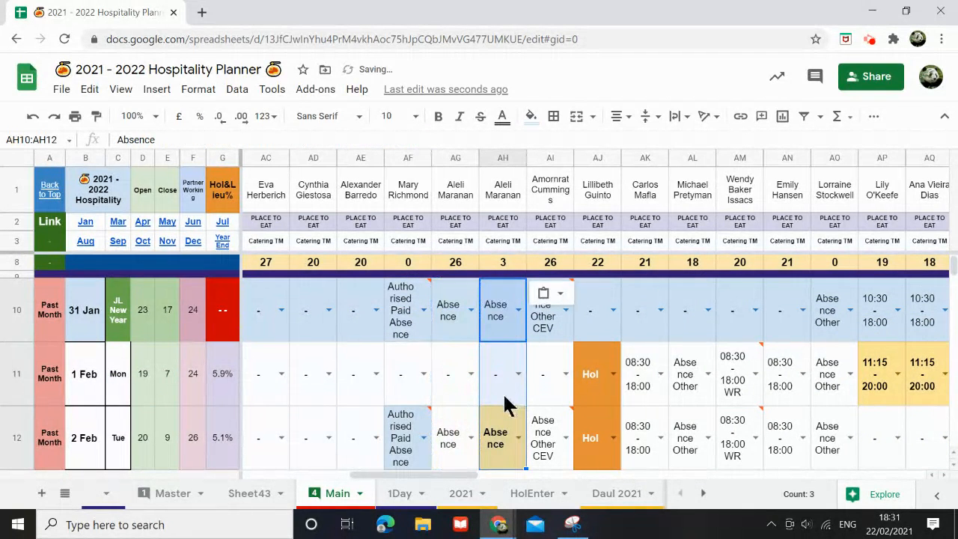
Copy the Absence entries for 3 and 4 Feb from AG13:AG14 into AH13:AH14
scroll(505, 397, "down", 2)
left_click_drag(456, 351, 464, 412)
key("ctrl+c")
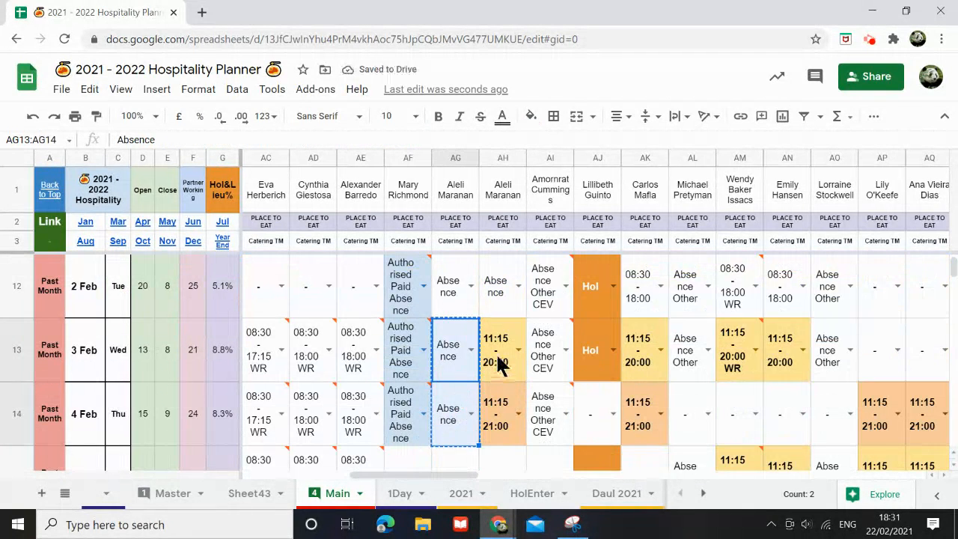
left_click(496, 361)
key("ctrl+v")
Copy the Hol entries for 8 to 10 Feb from AG18:AG20 into AH18:AH20
scroll(498, 404, "down", 4)
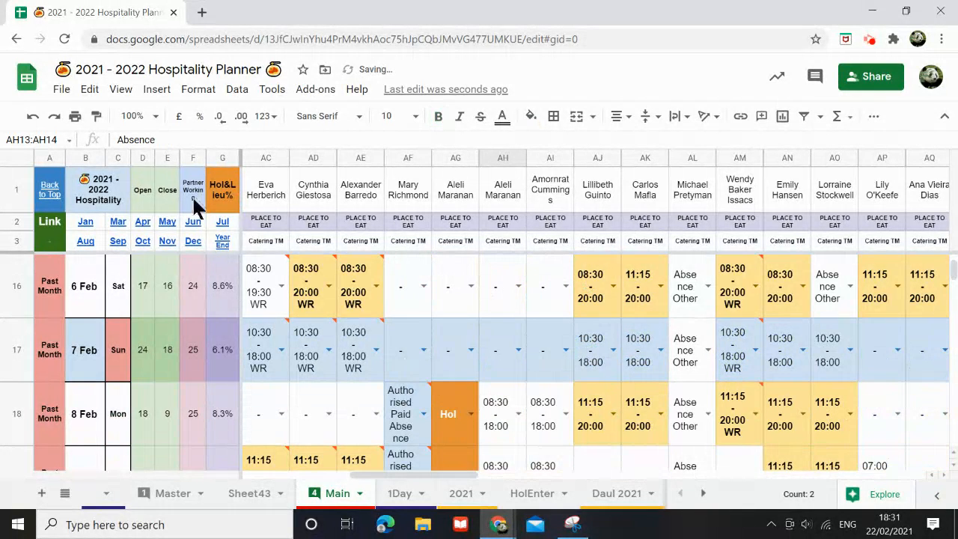
scroll(452, 367, "down", 1)
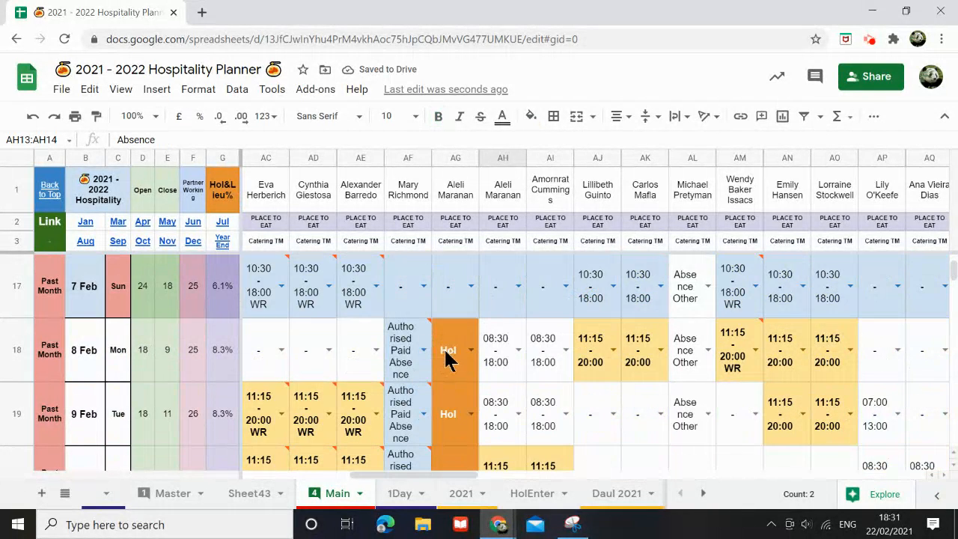
left_click_drag(449, 352, 453, 472)
key("ctrl+c")
left_click(513, 361)
key("ctrl+v")
Copy the Hol entry for 12 Feb from AG22 into AH22
scroll(486, 449, "down", 3)
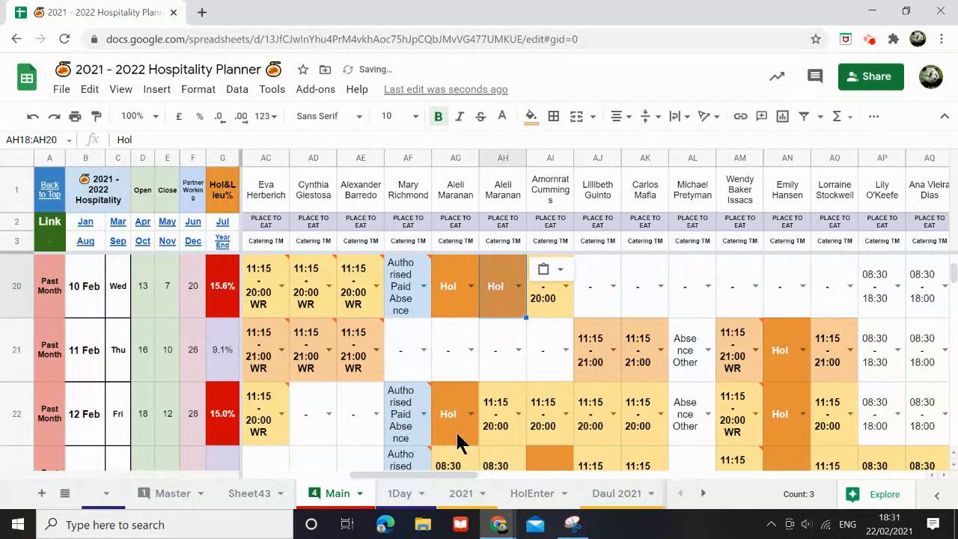
scroll(460, 441, "down", 1)
left_click(466, 367)
key("ctrl+c")
left_click(496, 363)
key("ctrl+v")
Copy the 8 to 12 Mar entries, including the Hol days, from AG46:AG50 into AH46:AH50
scroll(470, 423, "down", 11)
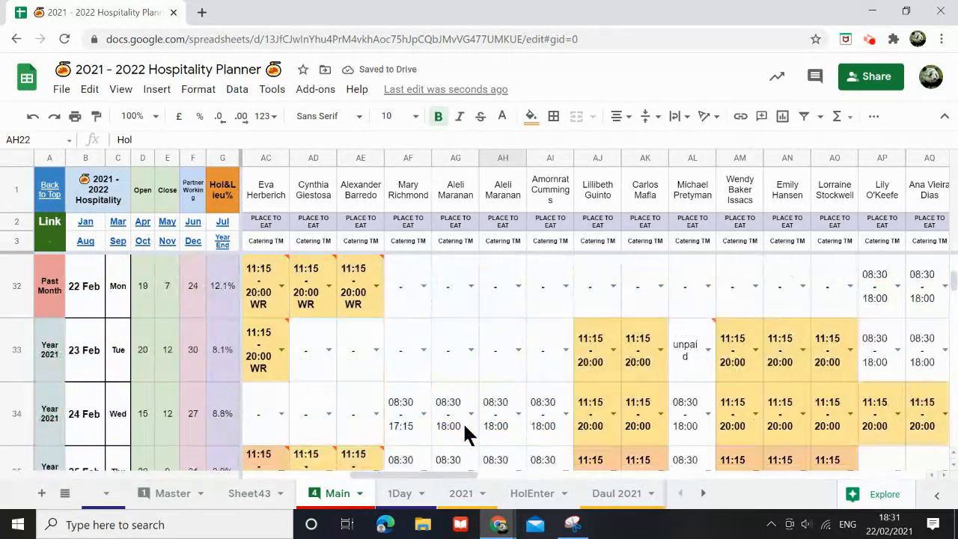
scroll(464, 430, "down", 15)
scroll(464, 427, "up", 2)
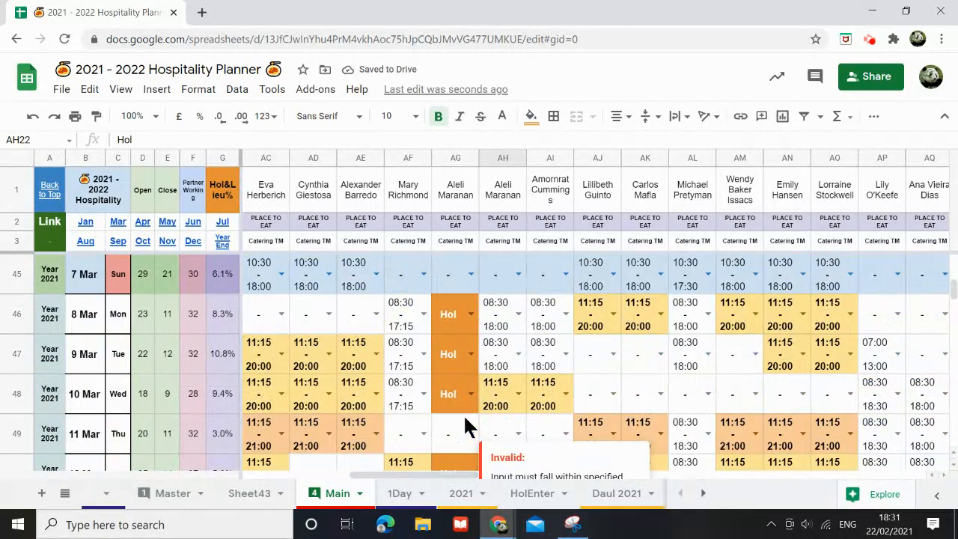
left_click_drag(457, 320, 456, 468)
key("ctrl+c")
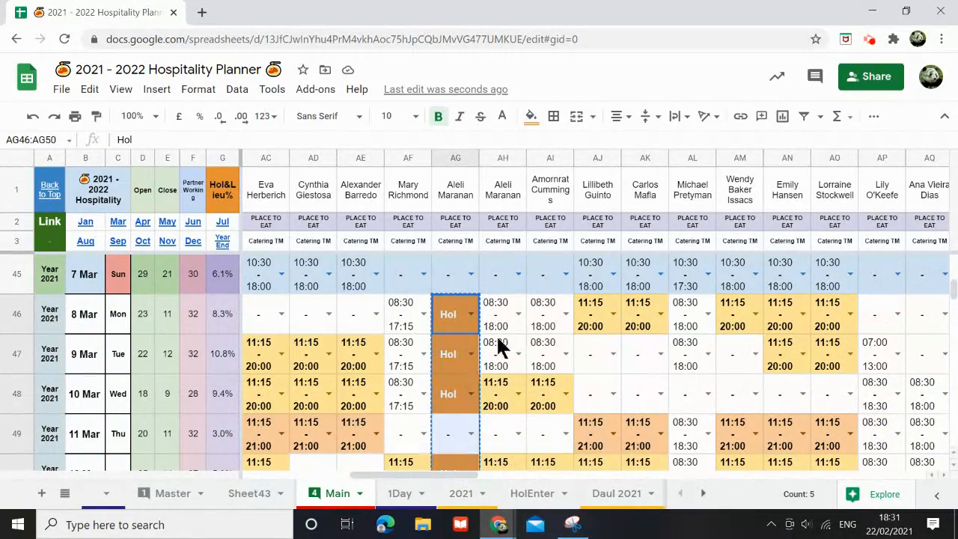
left_click(498, 314)
key("ctrl+v")
Look through column AG from mid March to early May for further holiday or absence entries
scroll(478, 389, "down", 4)
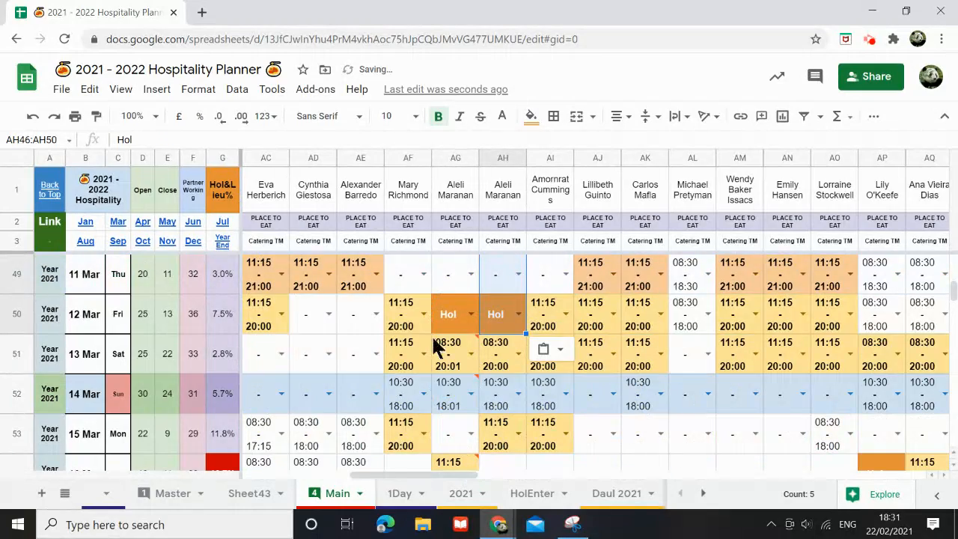
scroll(448, 389, "down", 4)
scroll(442, 430, "down", 10)
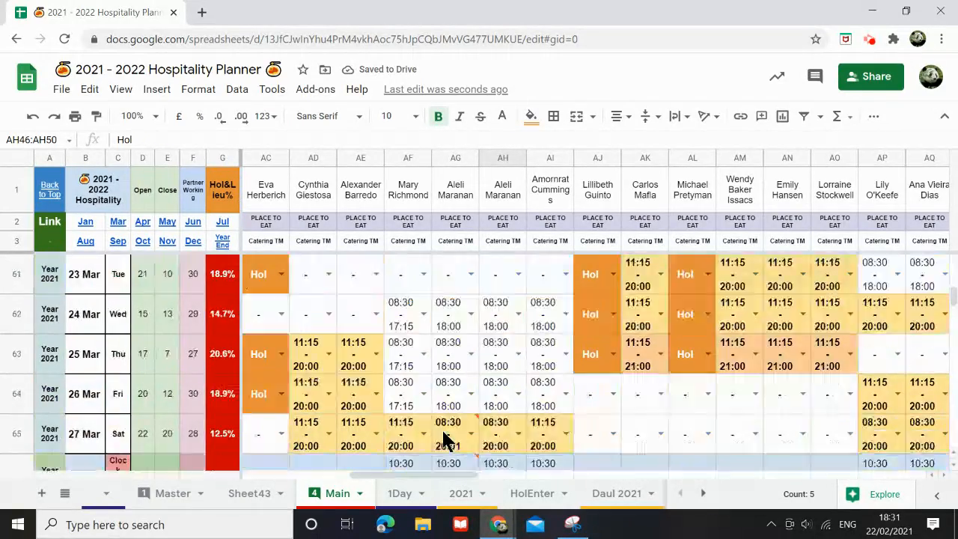
scroll(442, 438, "down", 9)
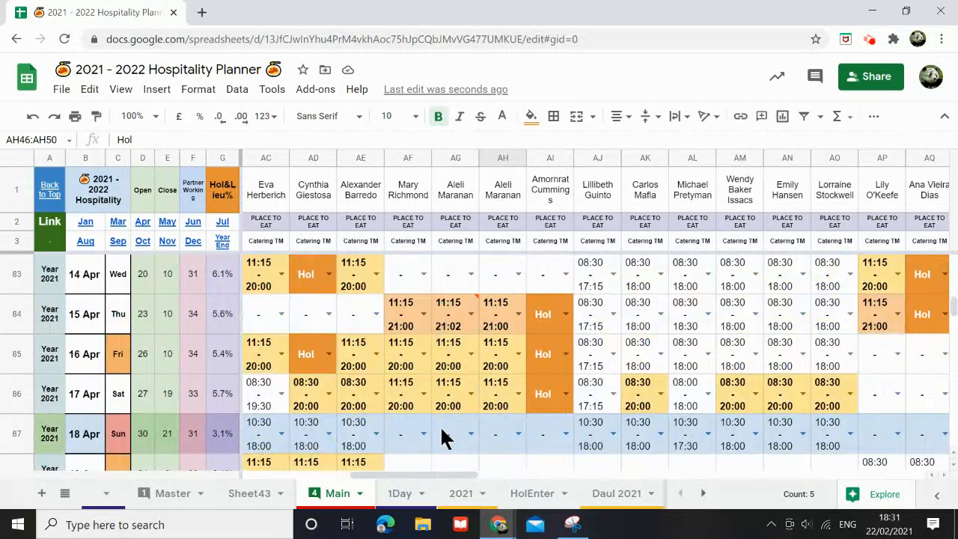
scroll(442, 437, "down", 3)
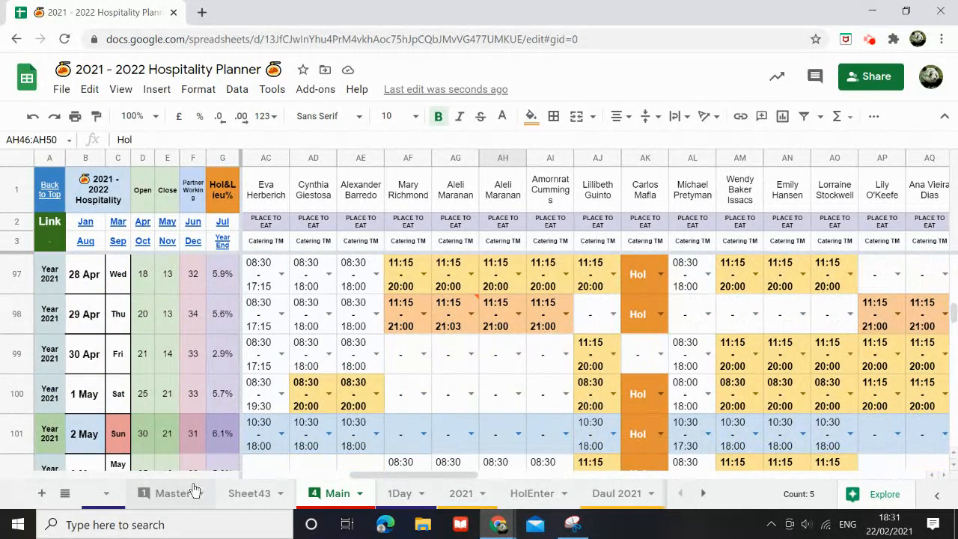
left_click_drag(370, 472, 309, 477)
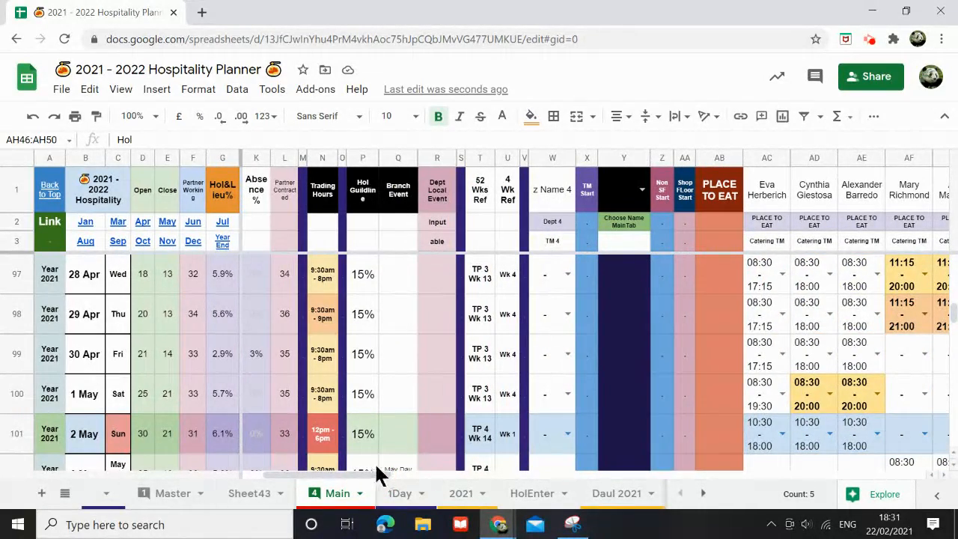
left_click_drag(367, 472, 482, 431)
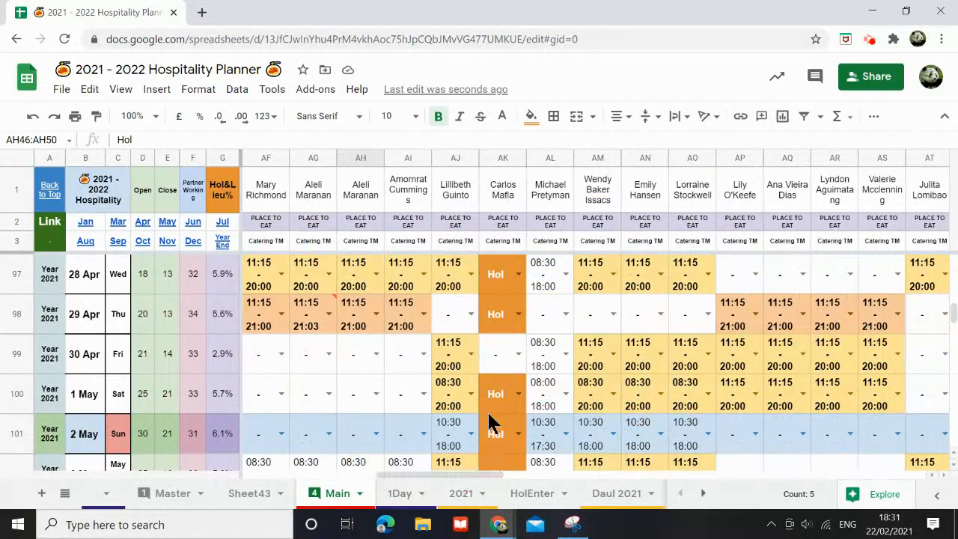
left_click_drag(451, 473, 440, 473)
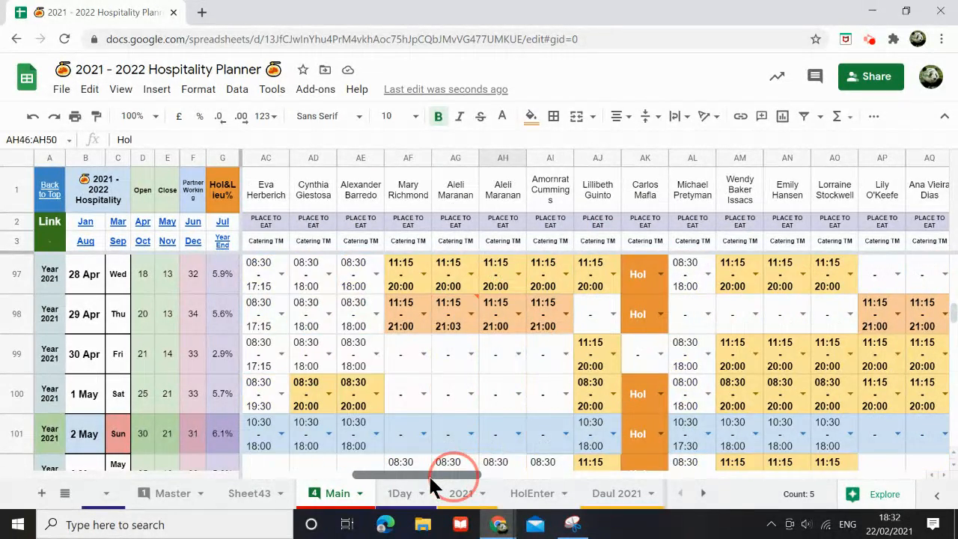
Copy the Hol entries for 19 to 22 May from AG118:AG121 into AH118:AH121
scroll(448, 419, "down", 5)
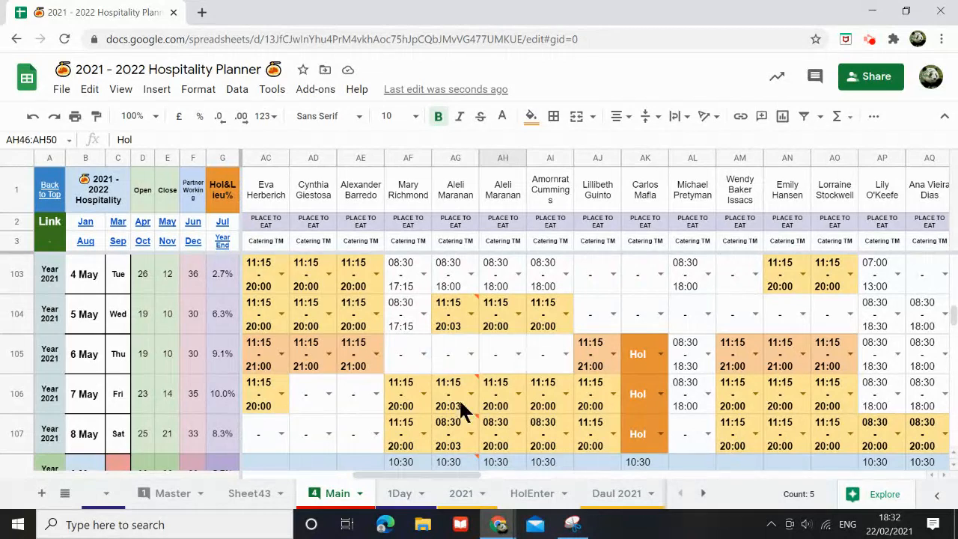
scroll(460, 442, "down", 6)
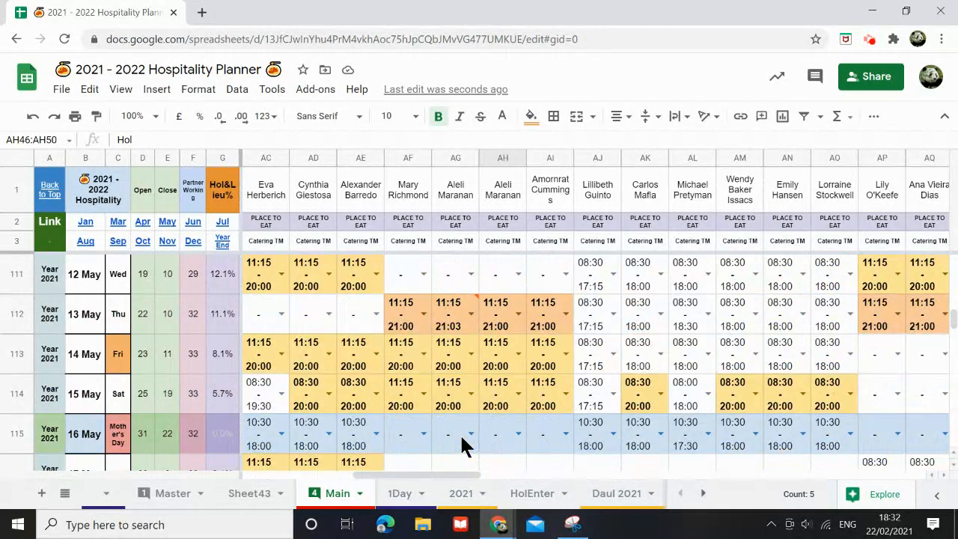
scroll(459, 431, "down", 1)
left_click_drag(451, 322, 456, 440)
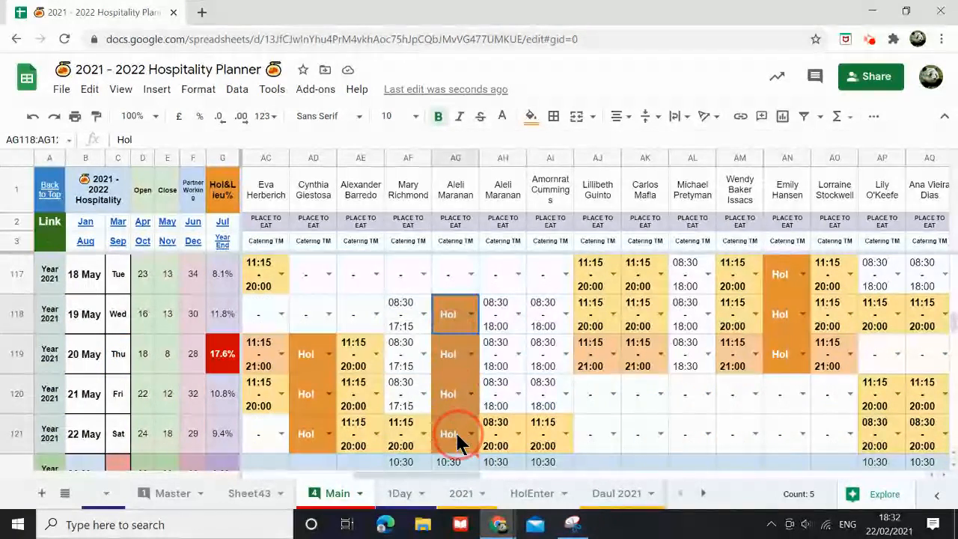
key("ctrl+c")
left_click(500, 322)
key("ctrl+v")
Copy the Hol entry for 14 Jul into AH174 so it matches the old pattern column
scroll(496, 453, "down", 7)
scroll(493, 447, "down", 8)
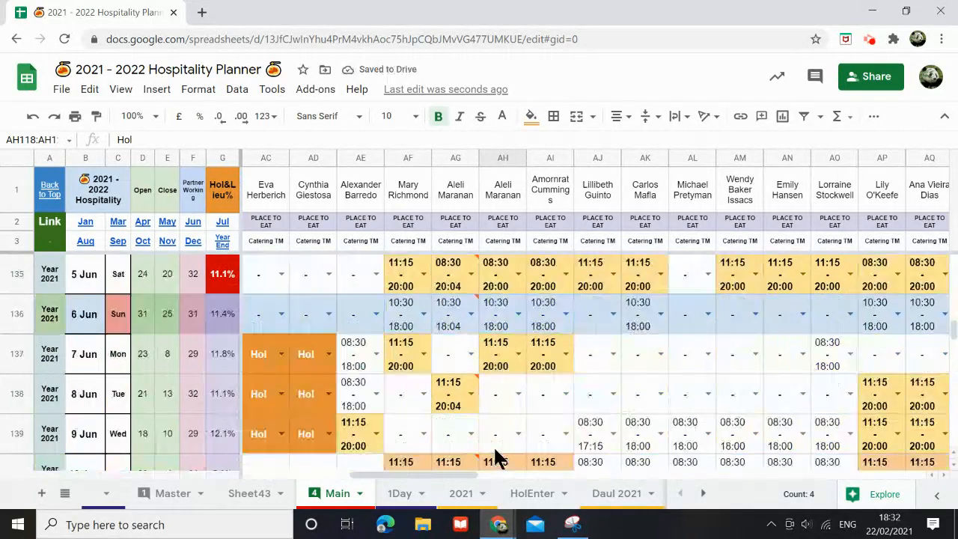
scroll(493, 441, "down", 10)
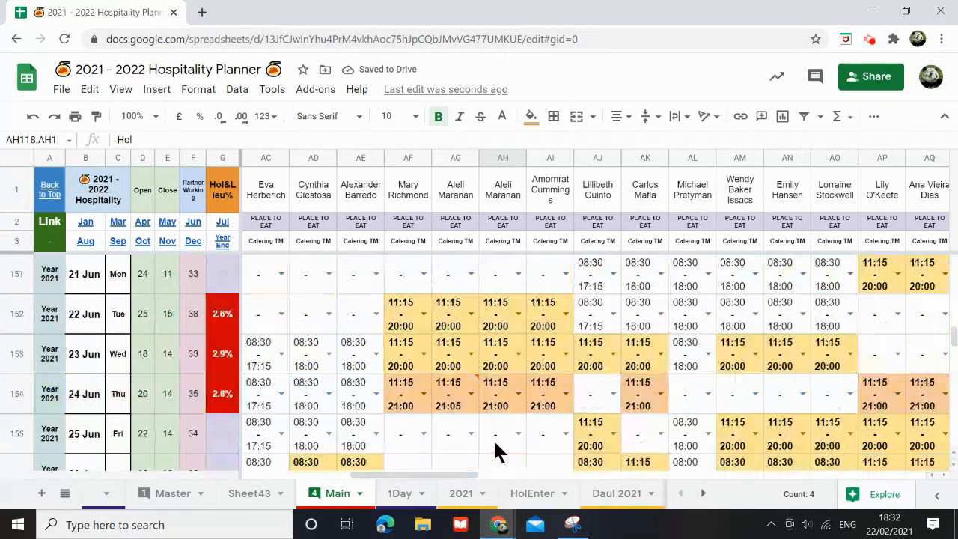
scroll(494, 447, "down", 4)
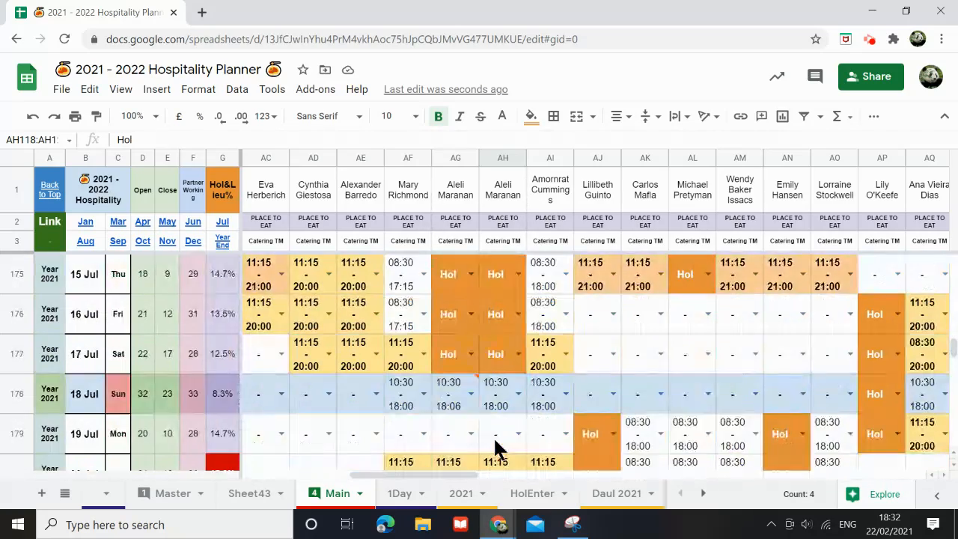
scroll(493, 445, "up", 1)
left_click_drag(496, 436, 500, 340)
key("ctrl+c")
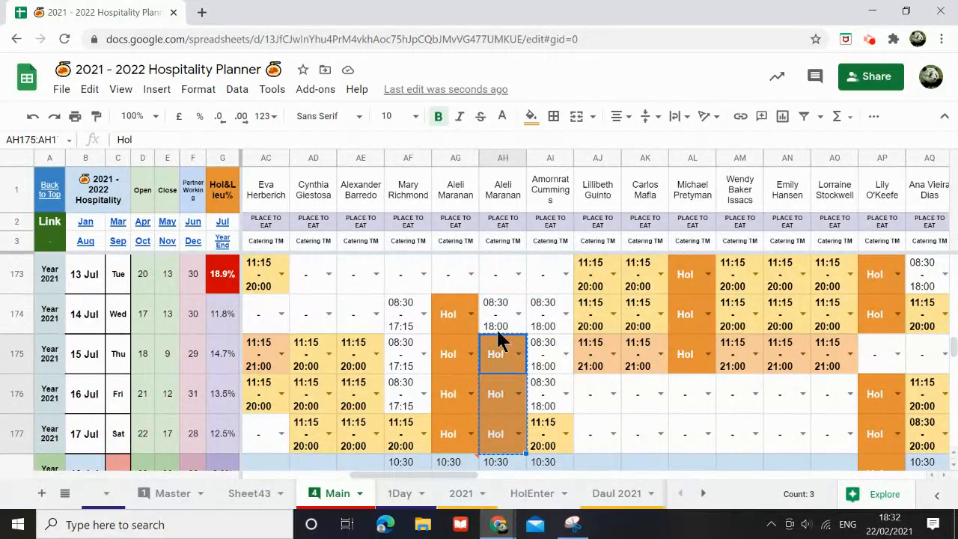
left_click(449, 333)
left_click(496, 315)
key("ctrl+v")
Copy the Hol entries for 8 to 12 Sept from AG230:AG234 into AH230:AH234
scroll(499, 434, "up", 3)
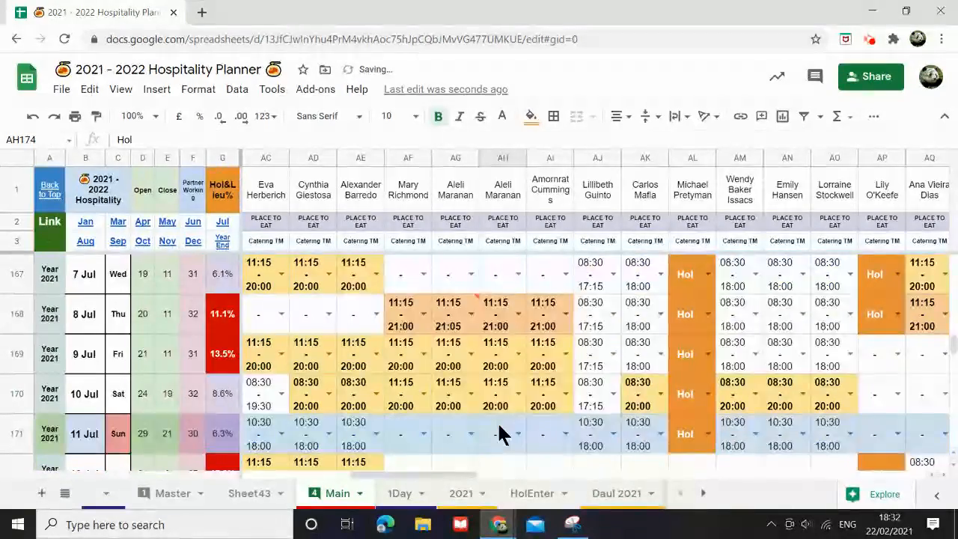
scroll(500, 433, "down", 15)
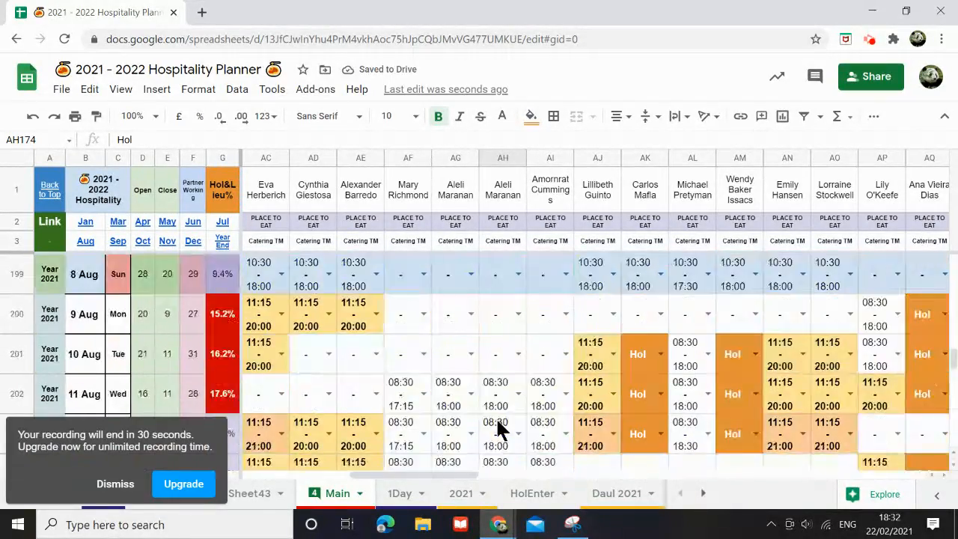
scroll(496, 429, "down", 5)
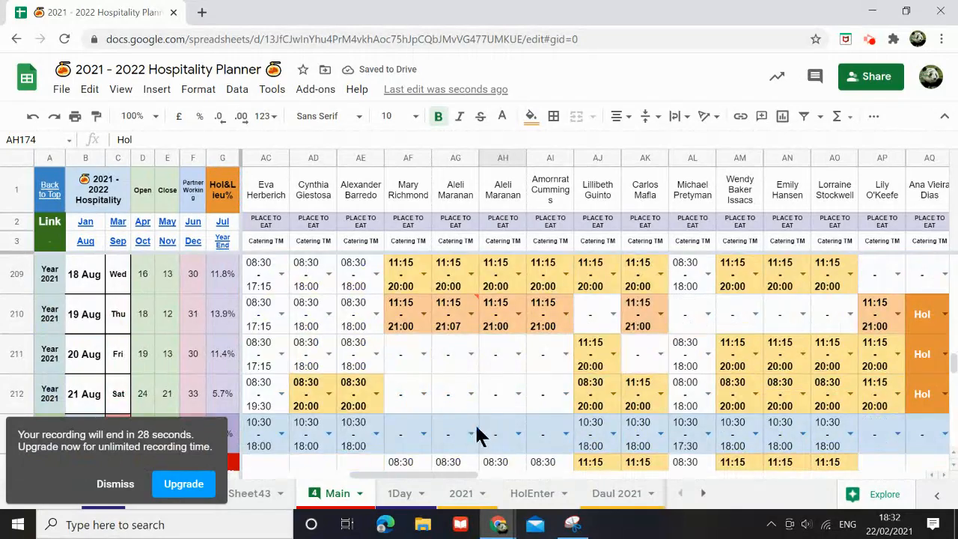
scroll(476, 428, "down", 10)
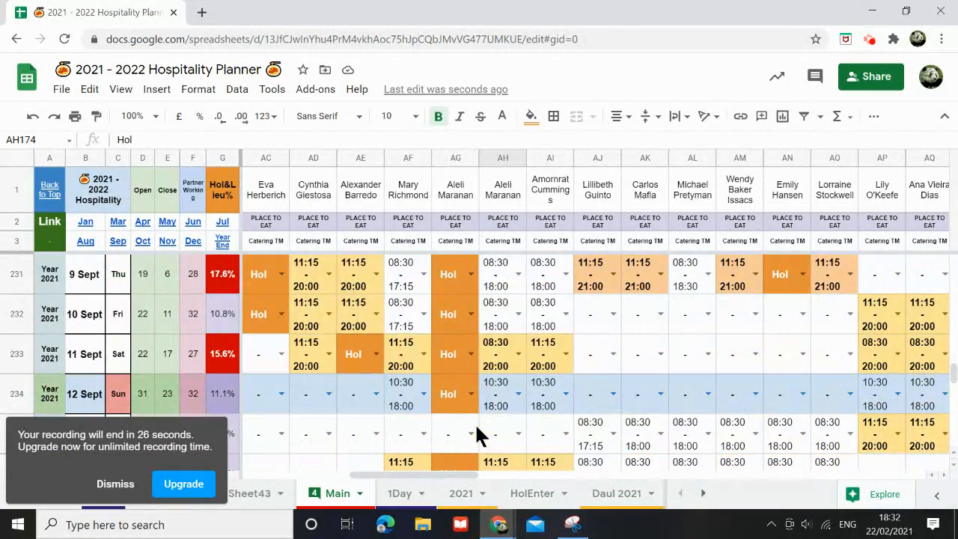
scroll(475, 417, "up", 2)
left_click_drag(447, 327, 460, 473)
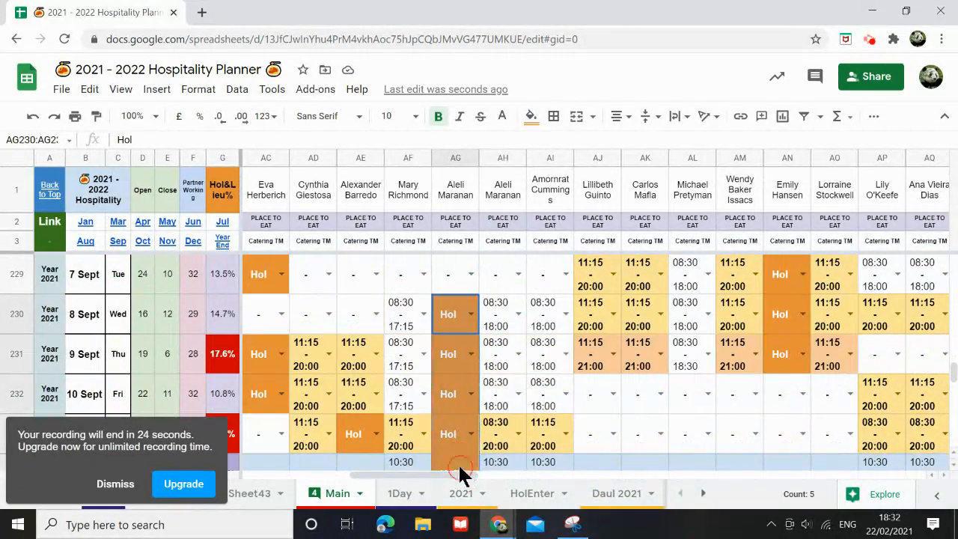
key("ctrl+c")
left_click(502, 314)
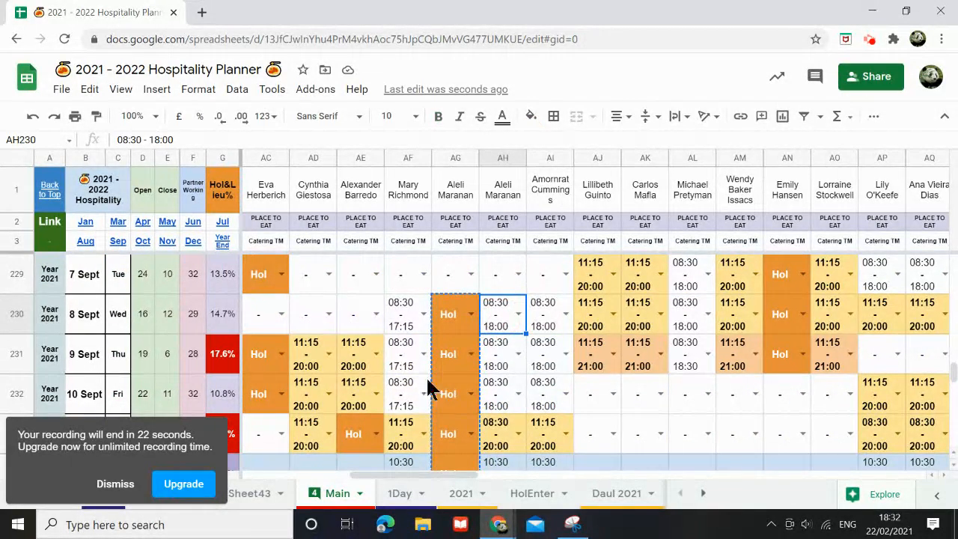
key("ctrl+v")
Copy the Hol entries for 14 to 16 Sept from AG236:AG238 into AH236:AH238
scroll(449, 419, "down", 2)
scroll(449, 434, "down", 1)
left_click_drag(452, 329, 453, 382)
key("ctrl+c")
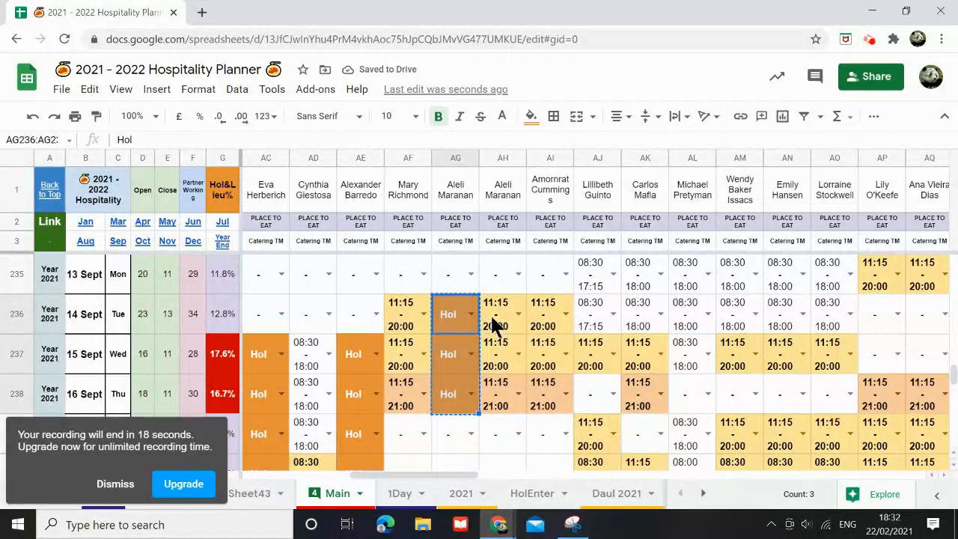
left_click(494, 323)
key("ctrl+v")
Locate the next Hol entries in column AG, for 6 and 7 Oct in AG258:AG259
scroll(481, 427, "down", 5)
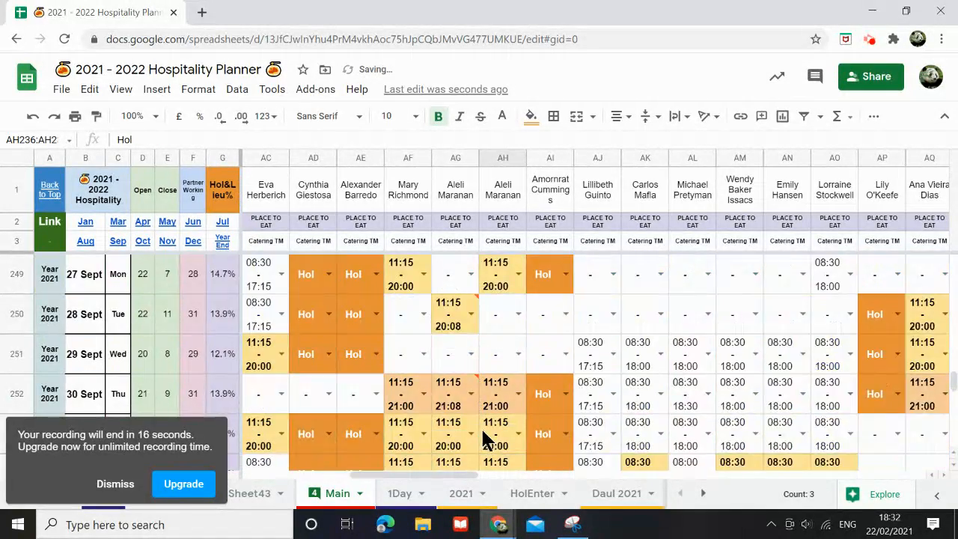
scroll(482, 432, "down", 5)
scroll(483, 434, "up", 1)
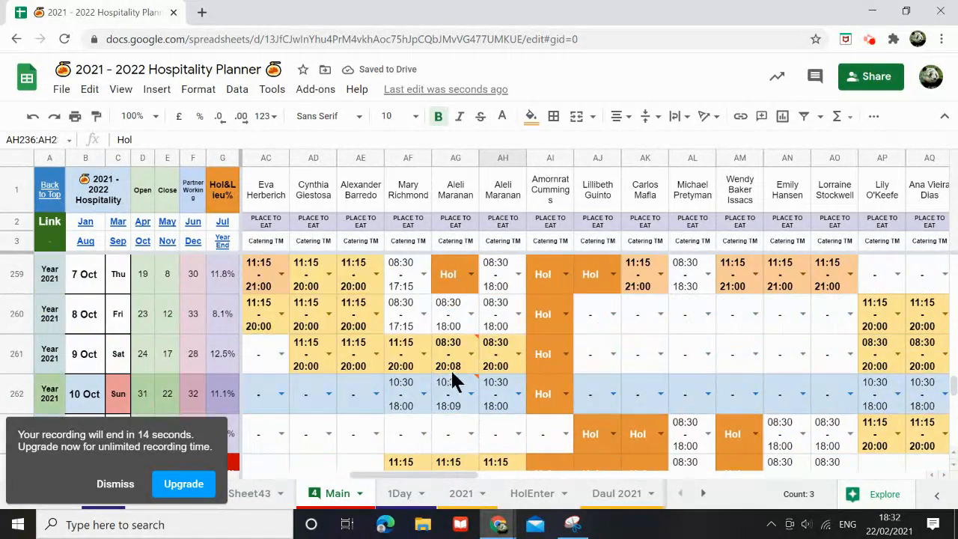
scroll(455, 381, "up", 1)
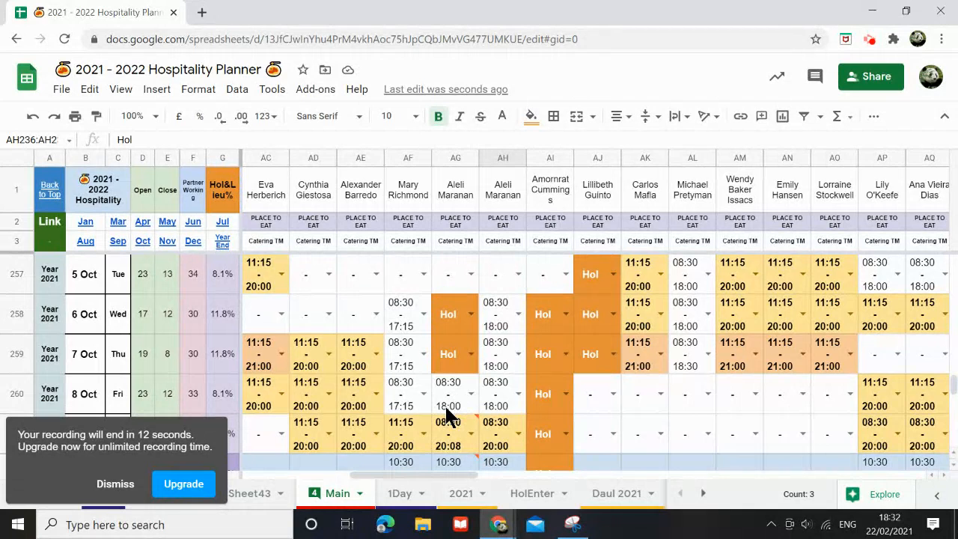